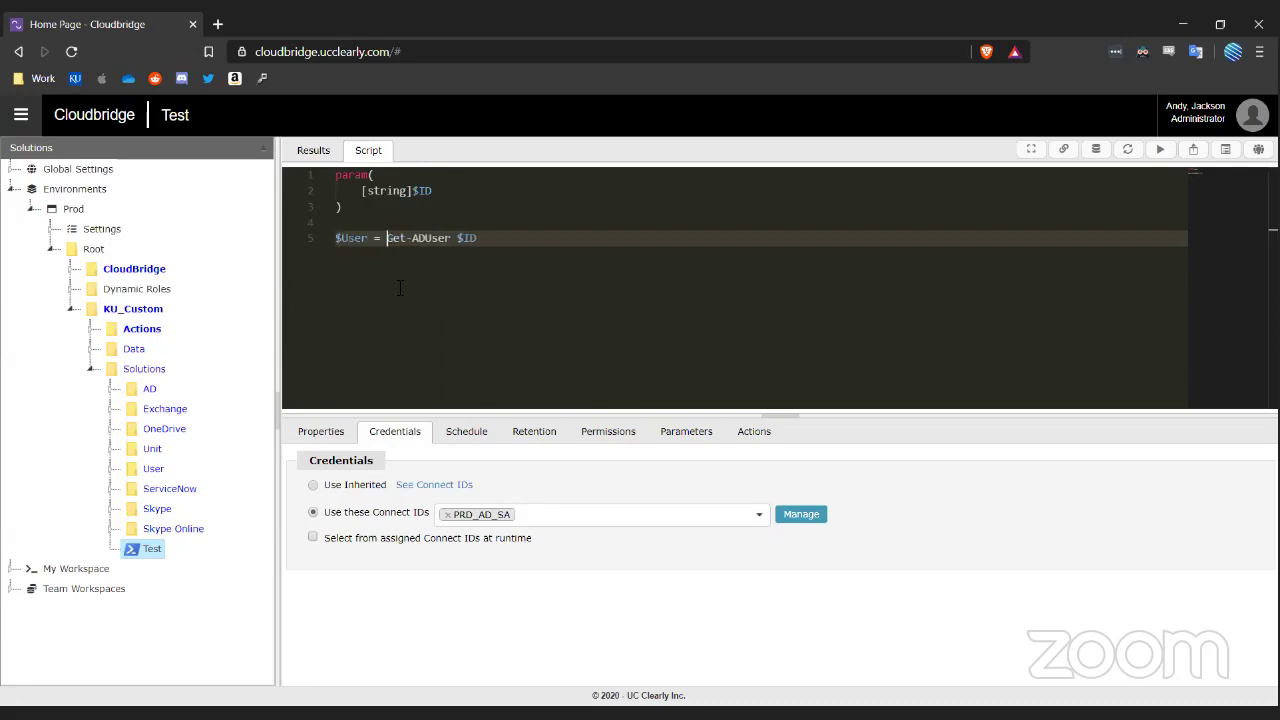
Step: Add a final line to the script that outputs the $User variable, below the Get-ADUser assignment and a blank line
key("Return")
key("Return")
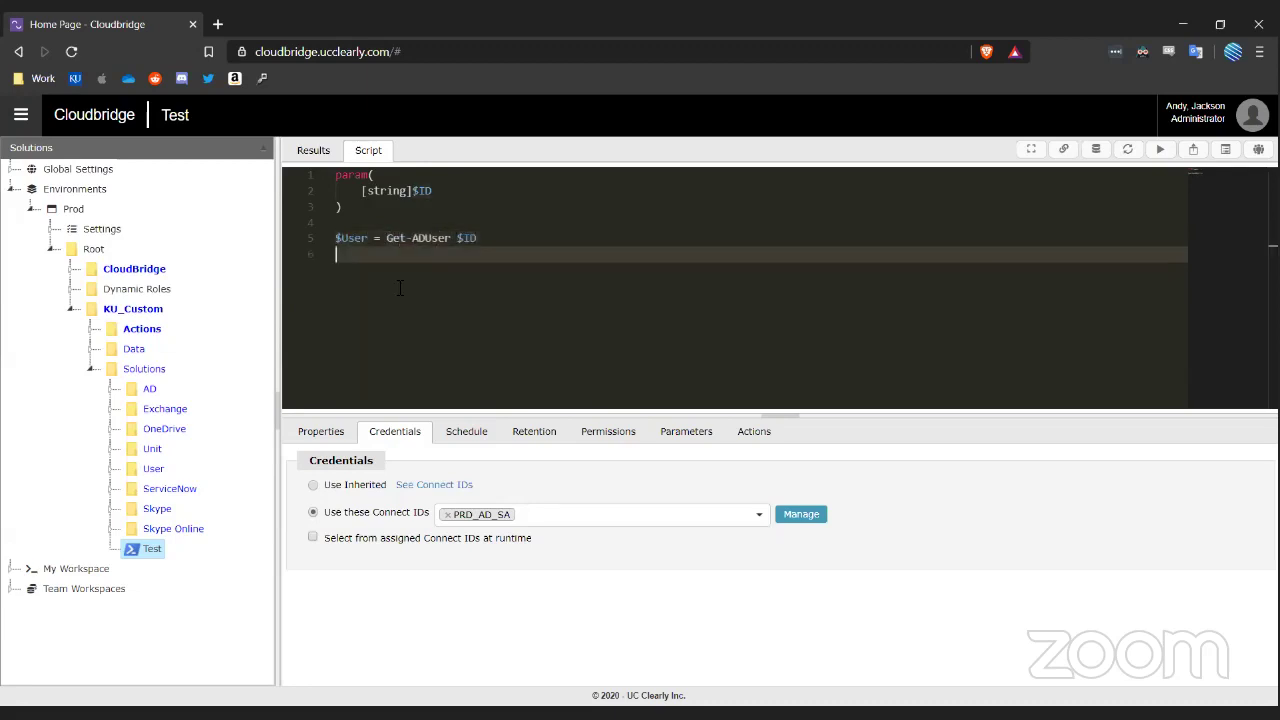
type("$User")
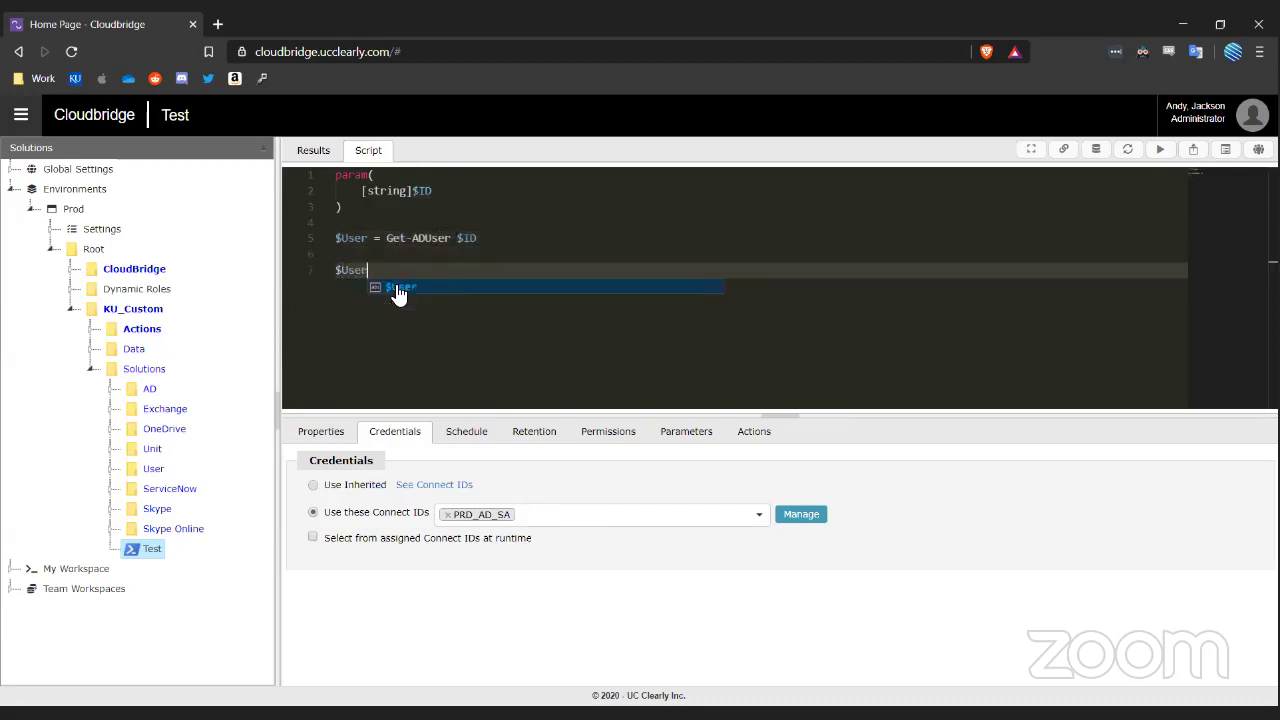
left_click(399, 288)
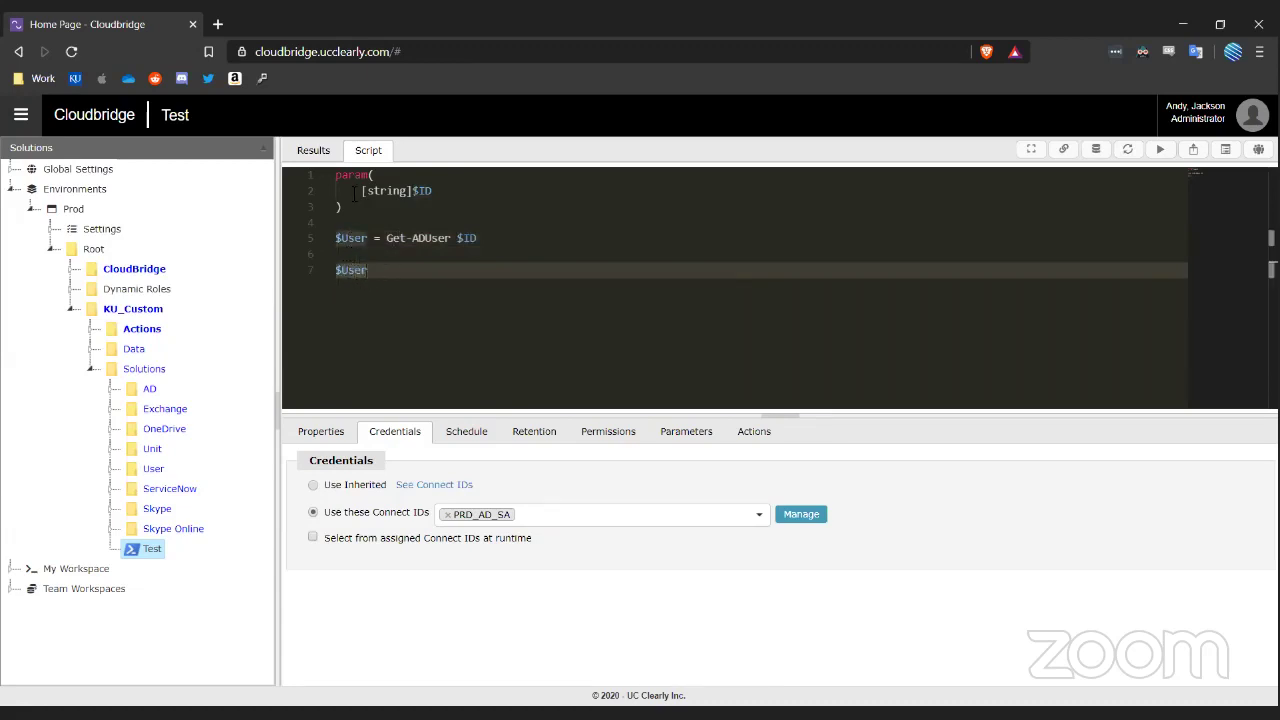
Step: Run the Test script with the user's account ID as the $ID parameter and close the run log once it completes
left_click(1157, 152)
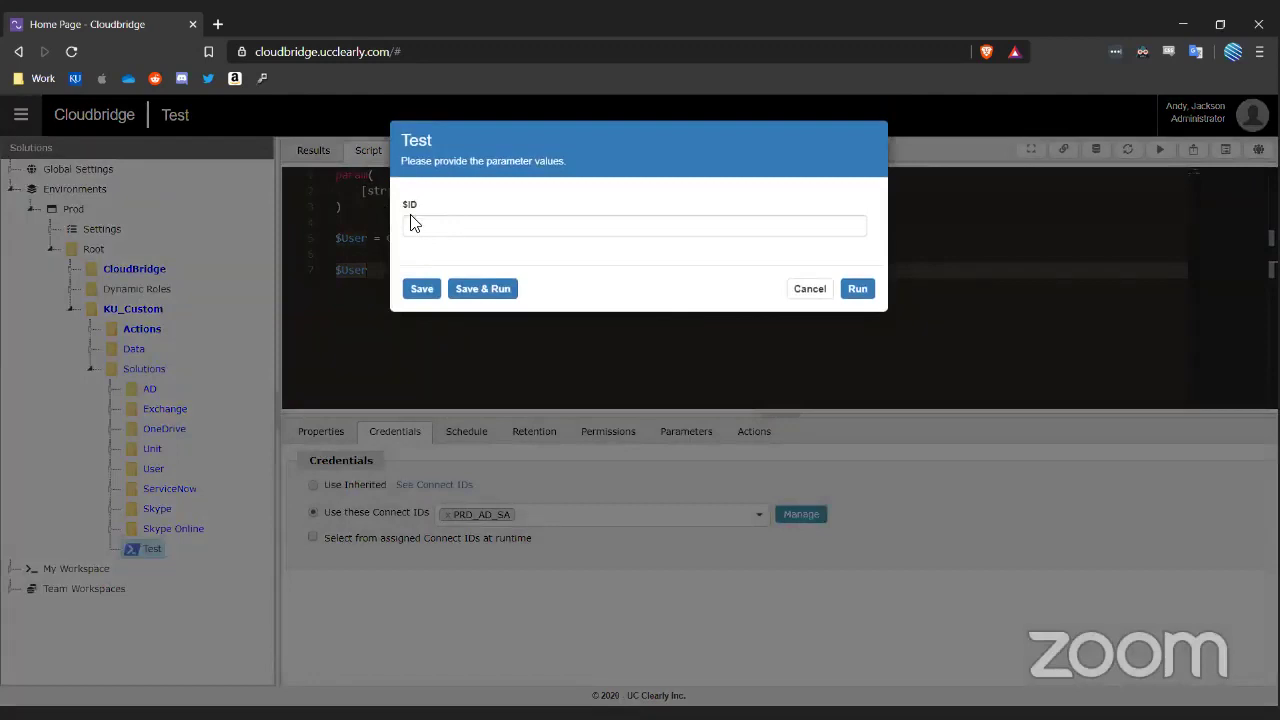
left_click(460, 224)
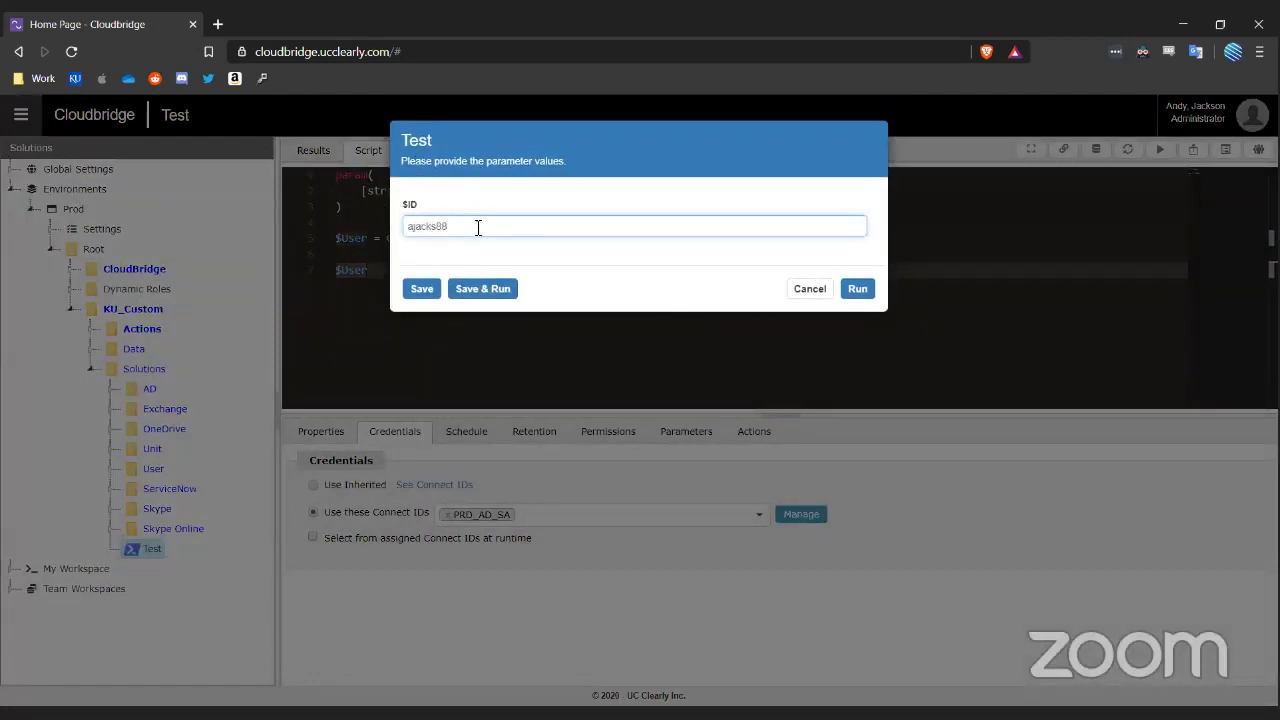
left_click(857, 288)
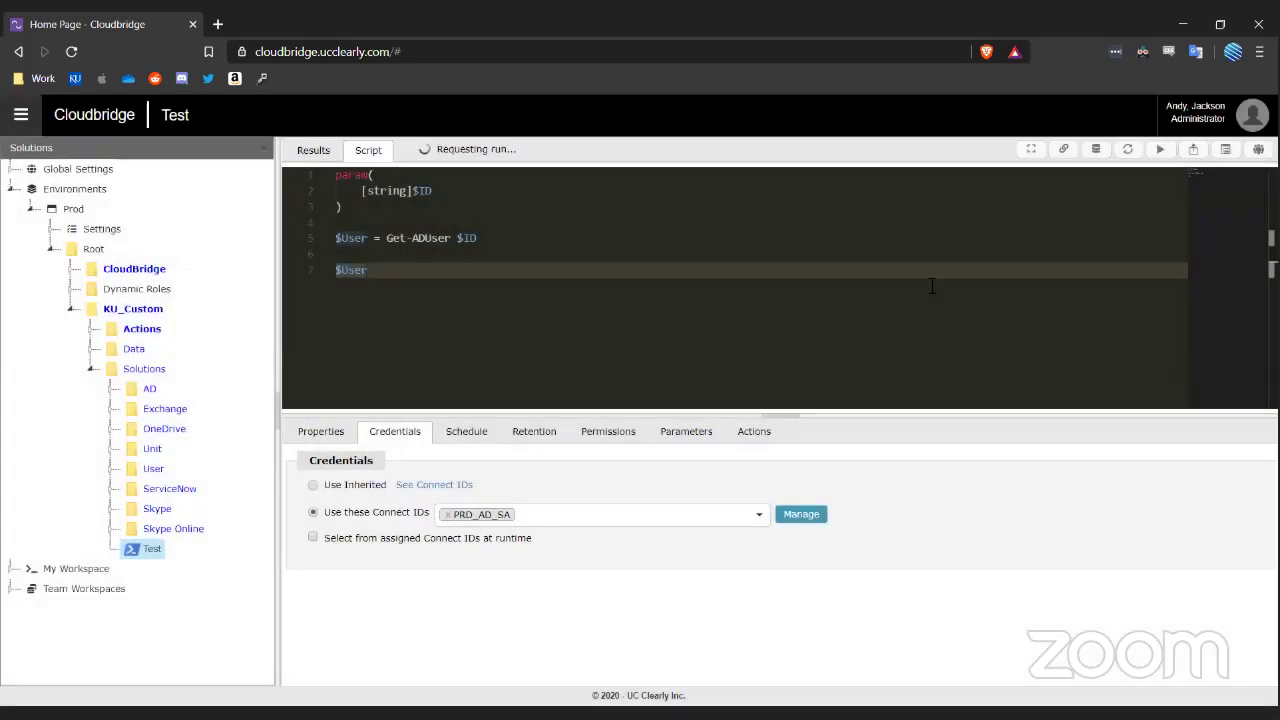
left_click_drag(1012, 250, 691, 276)
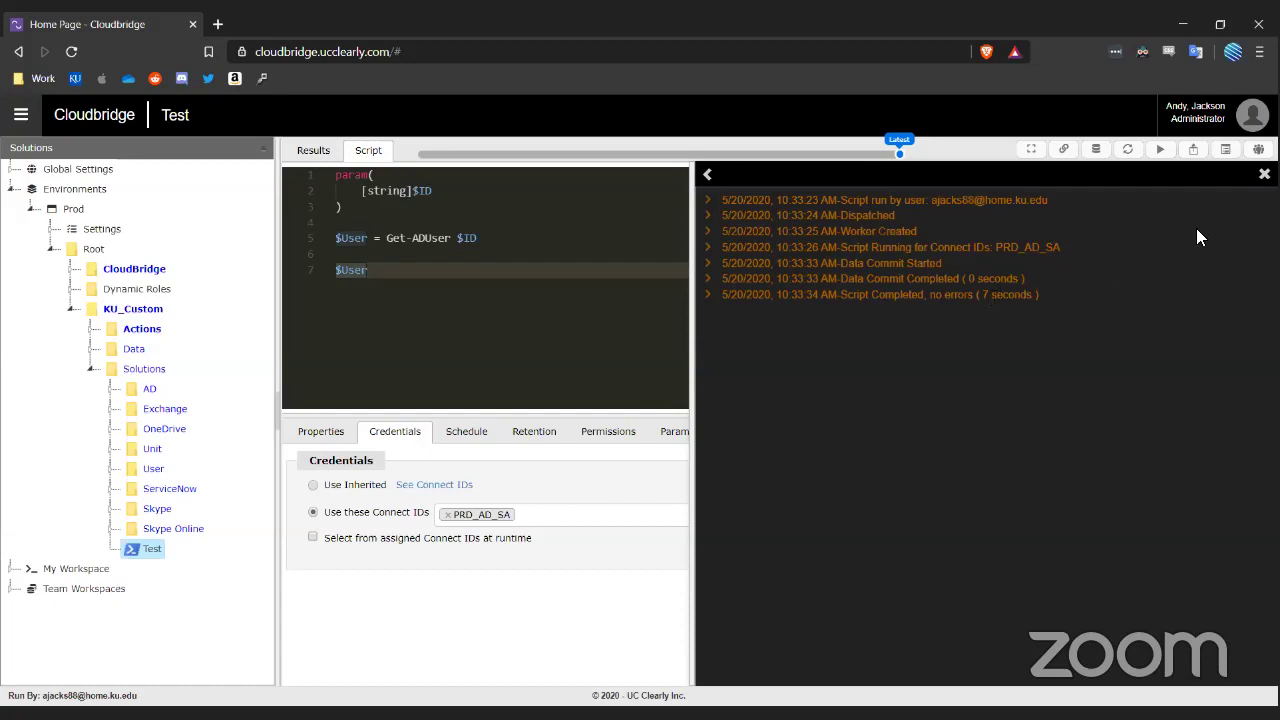
left_click(1264, 173)
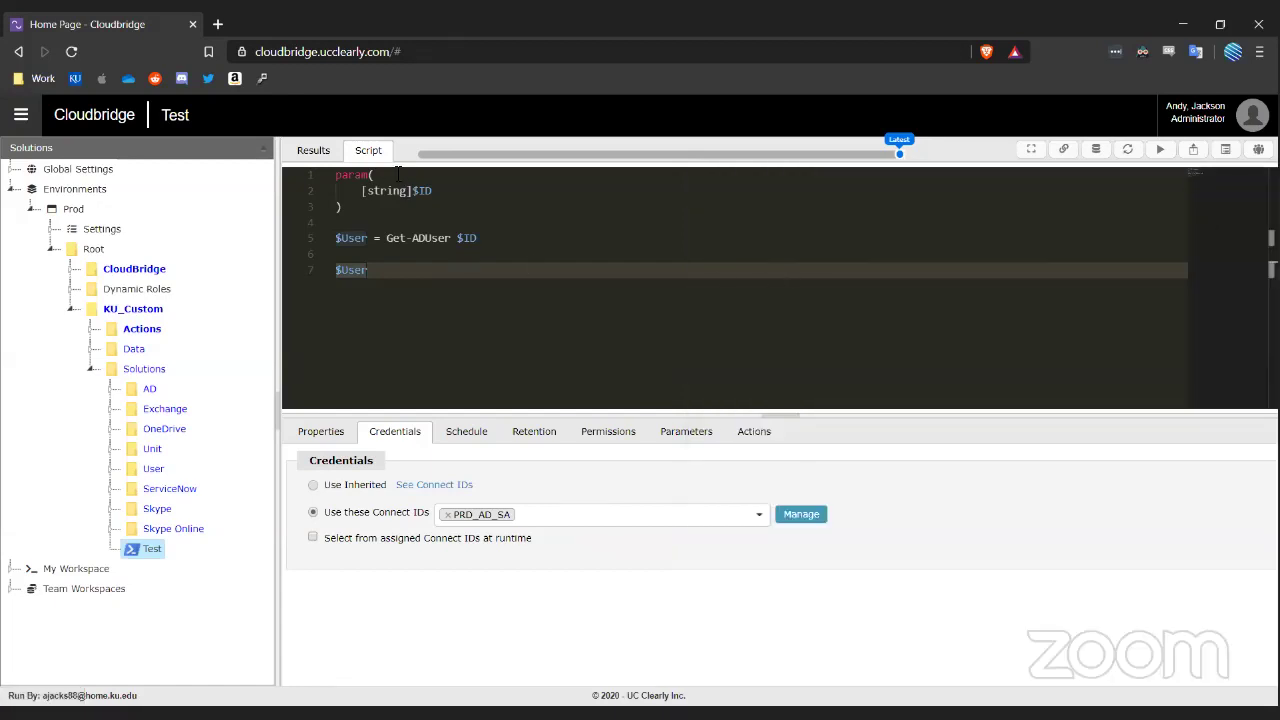
Step: Review the returned user record in the script's raw data results
left_click(317, 154)
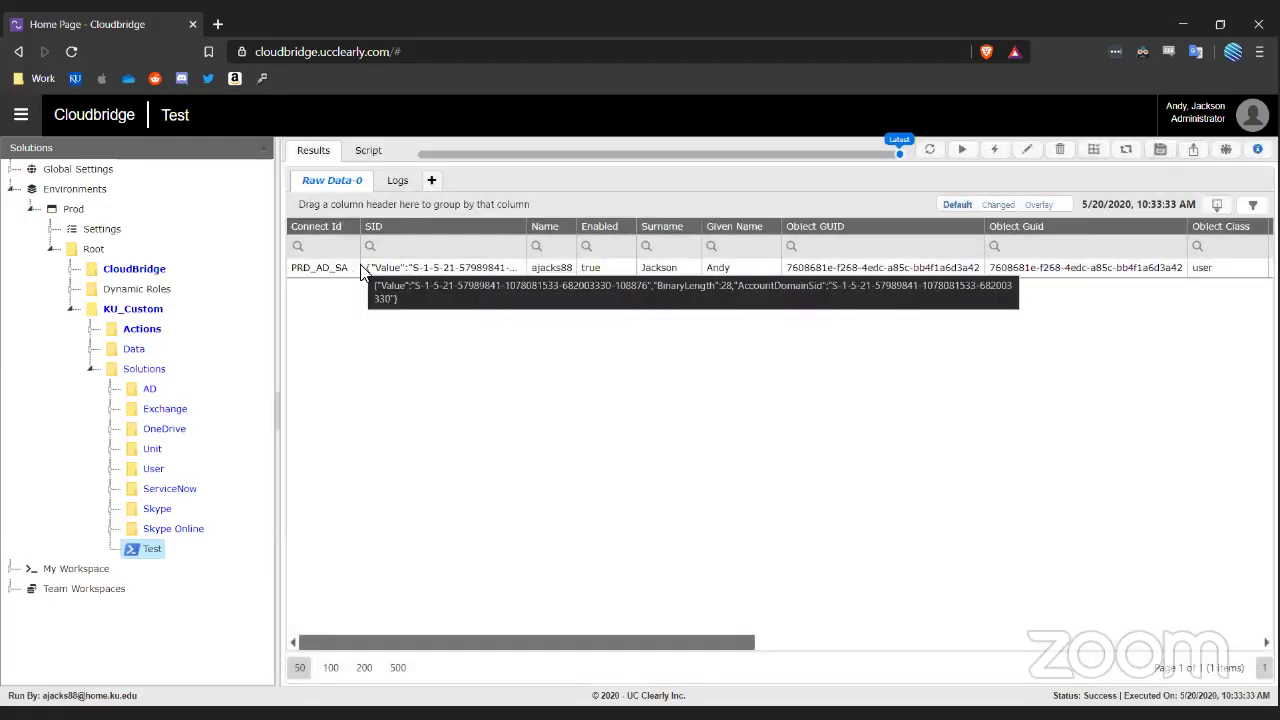
left_click_drag(697, 643, 378, 662)
left_click(1200, 246)
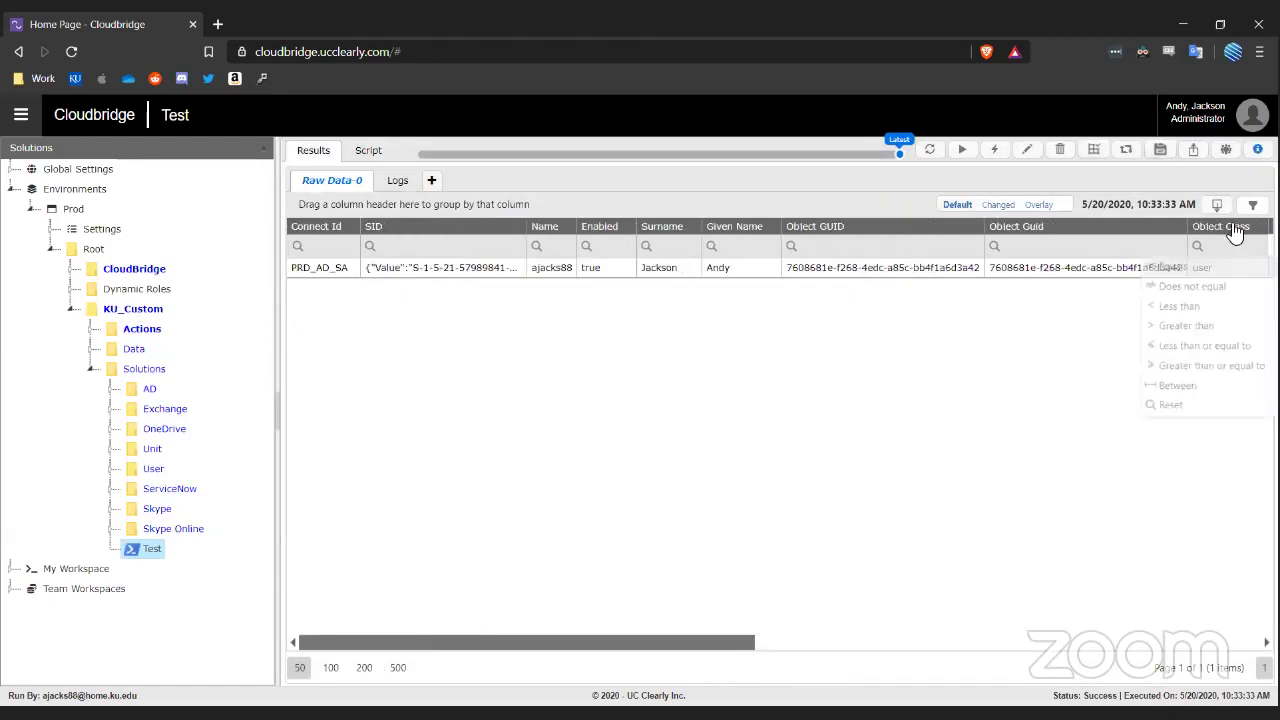
left_click(930, 372)
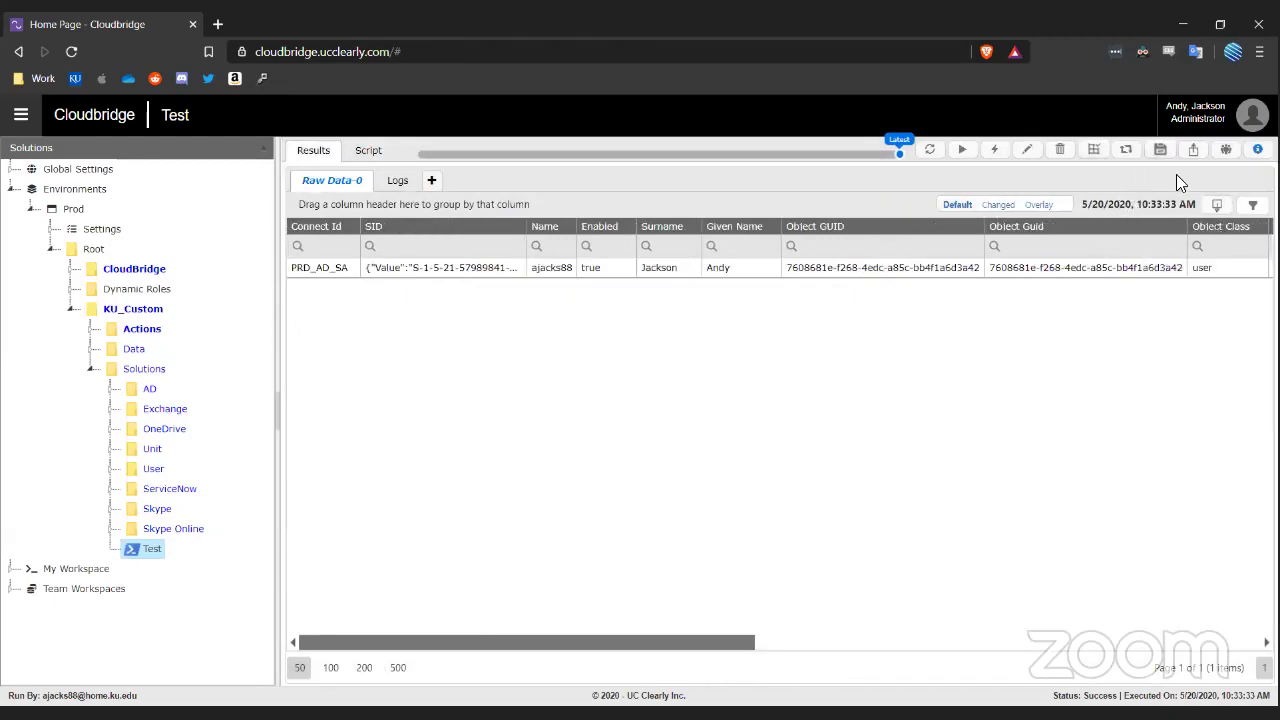
Step: Hide the Connect Id and SID columns and every column after Property Names in the results grid
left_click(1094, 152)
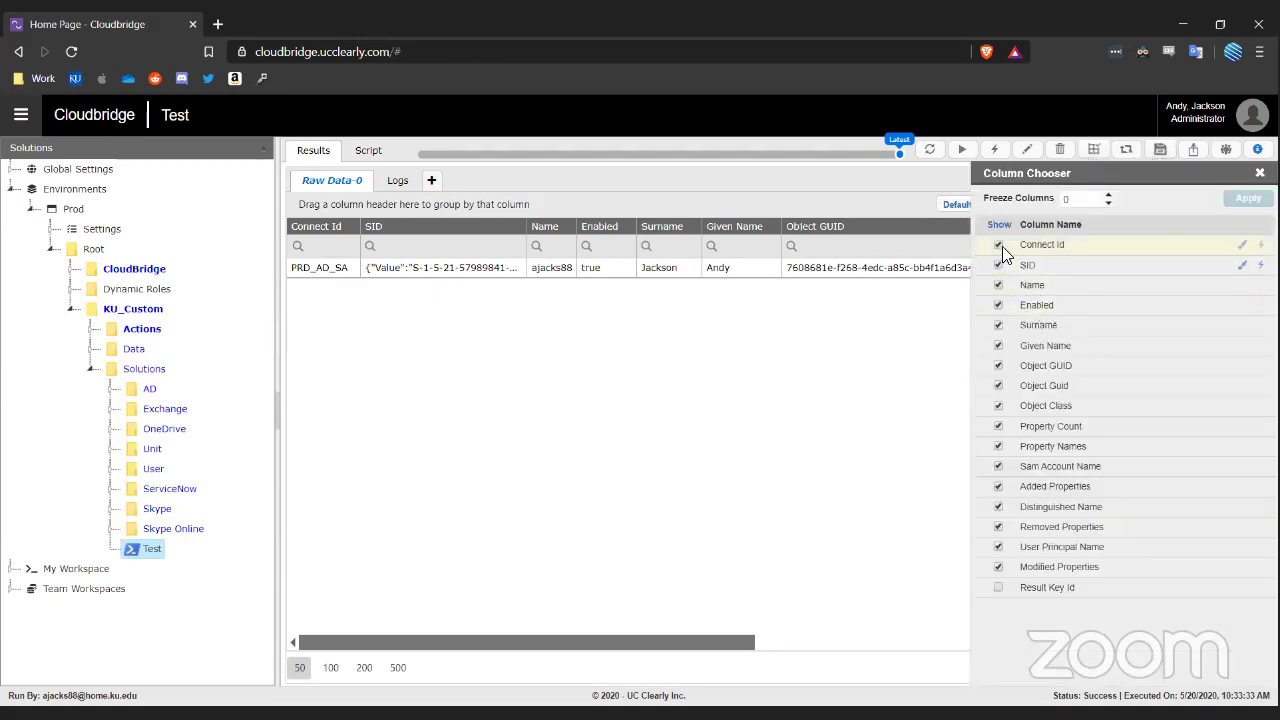
left_click(999, 245)
left_click(998, 265)
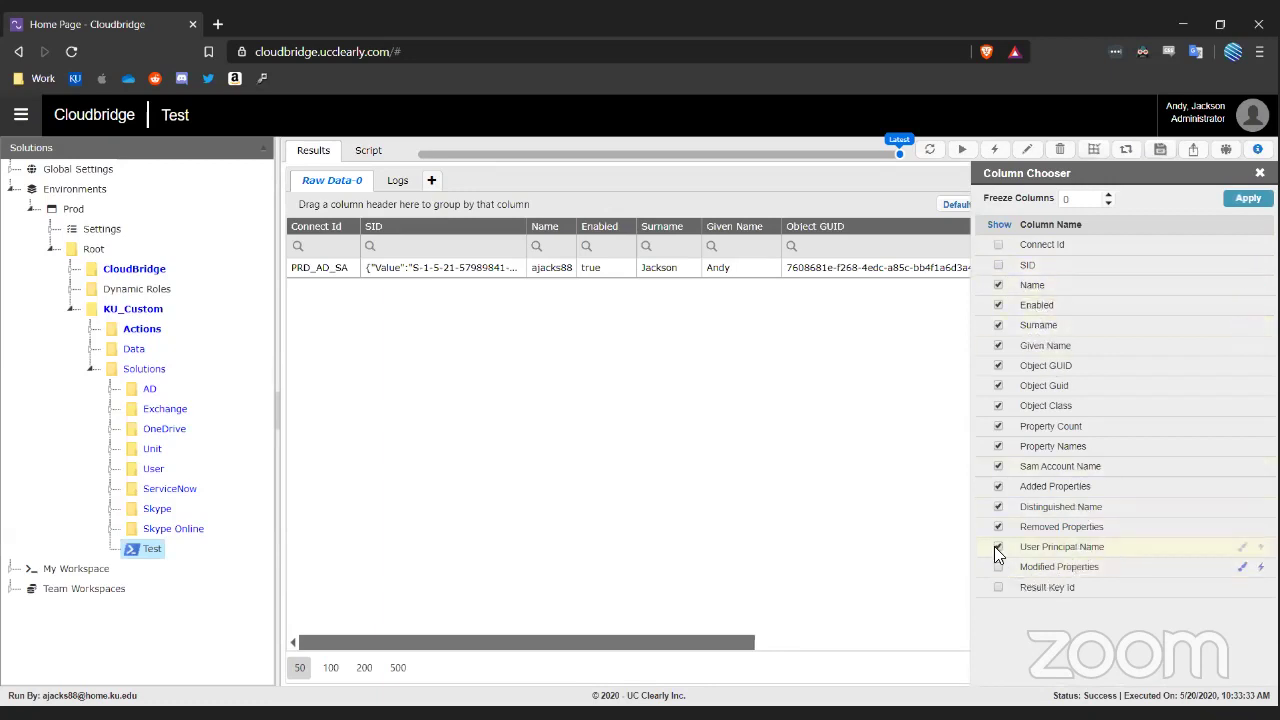
left_click(1002, 505)
left_click(998, 465)
left_click(1246, 199)
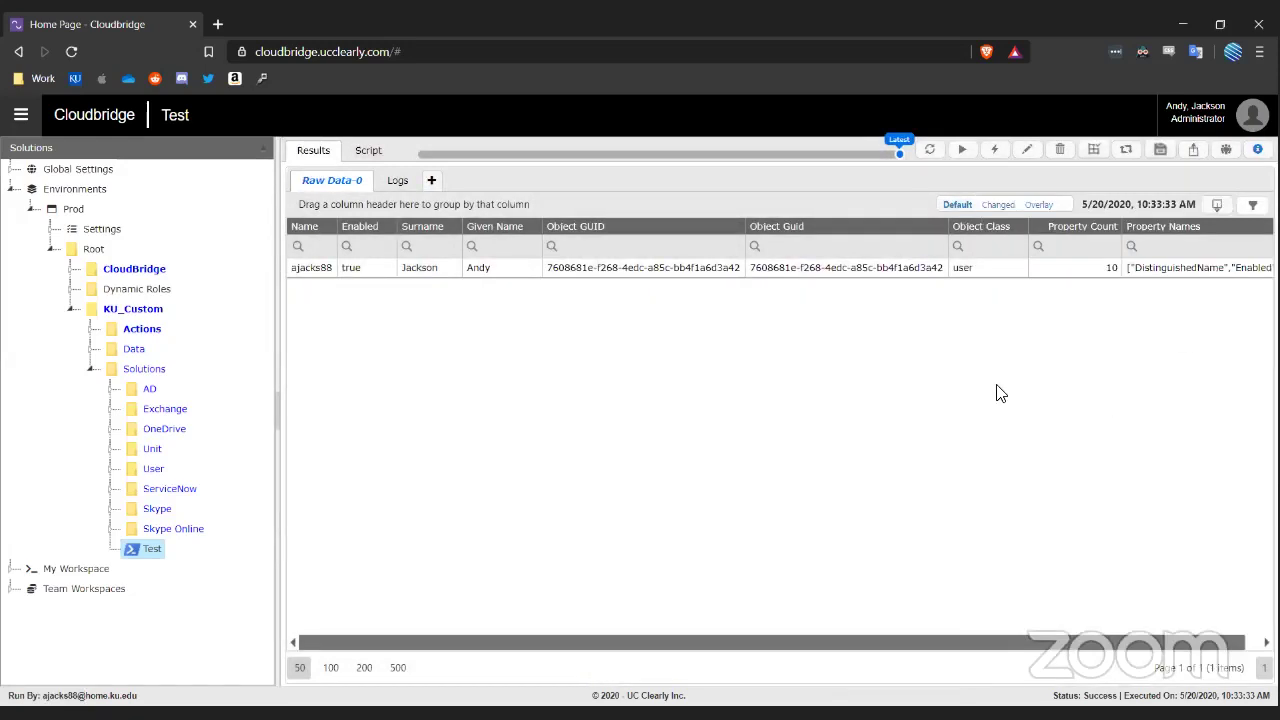
Step: Rename the Raw Data-0 results view as "User Details" and save the change
left_click(1032, 150)
left_click(558, 231)
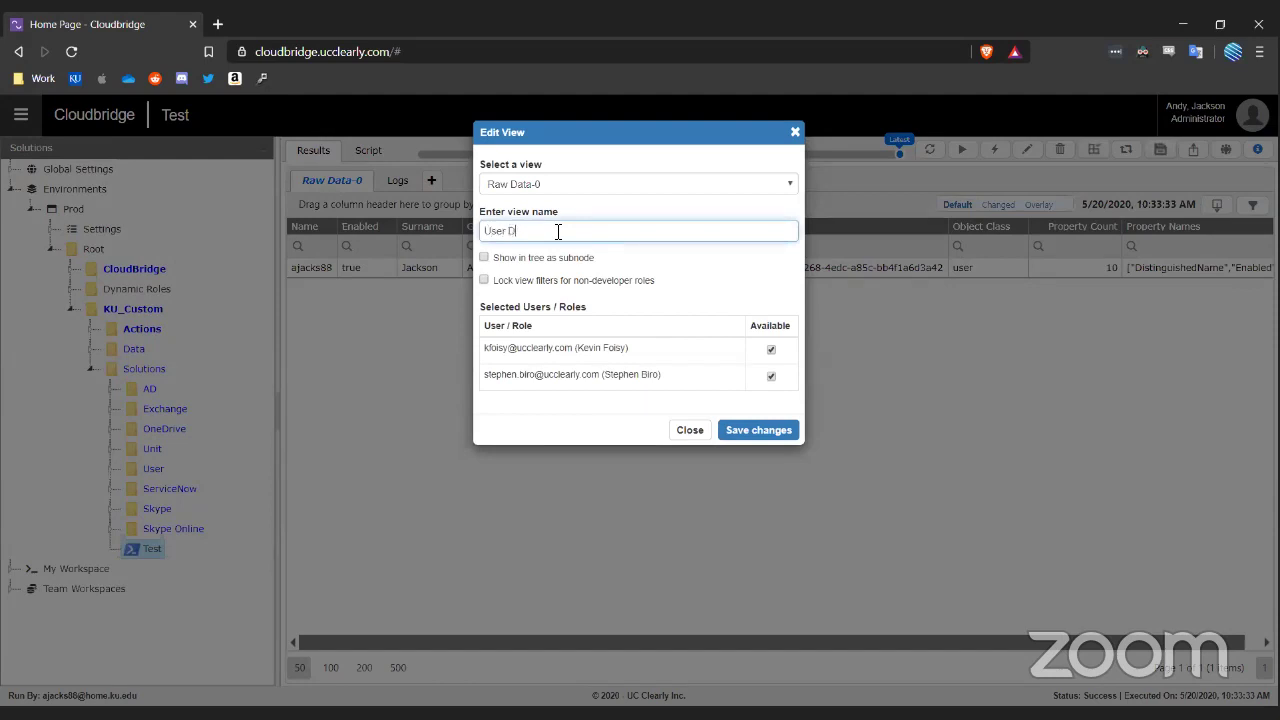
left_click(752, 432)
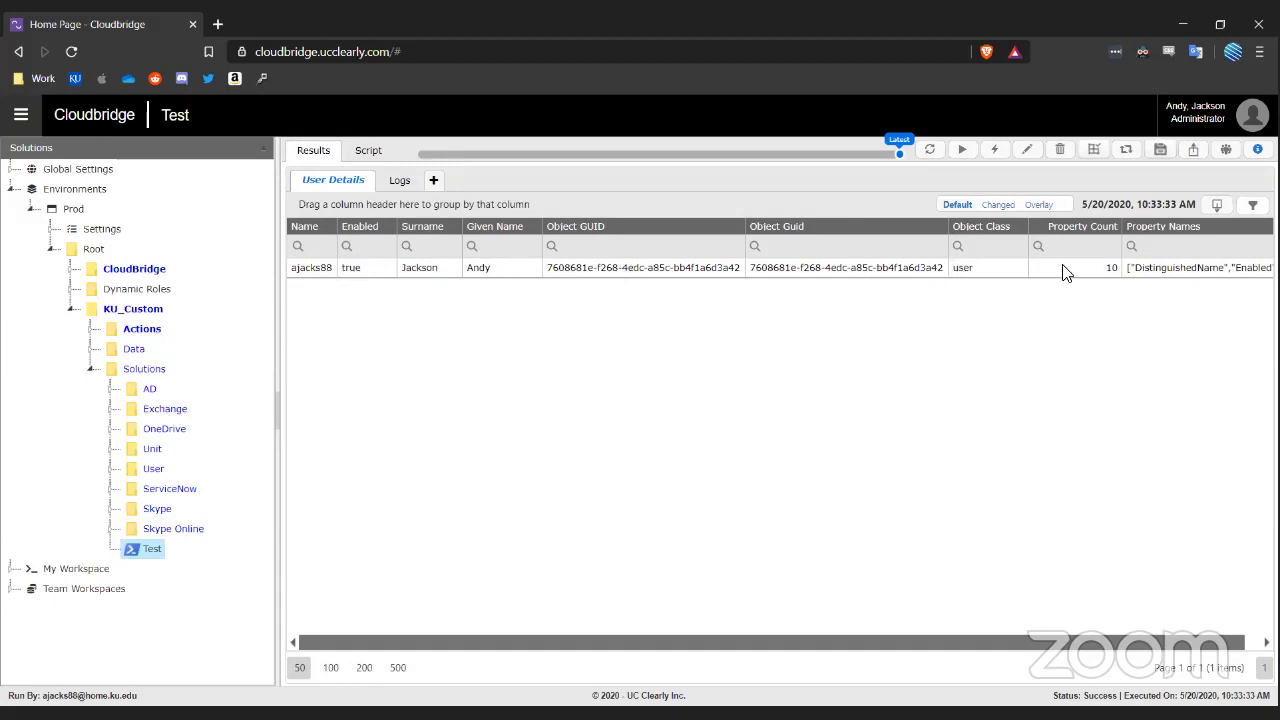
Step: Add the ITWT role to the Test solution's delegated access with the Action User permission level
left_click(1192, 146)
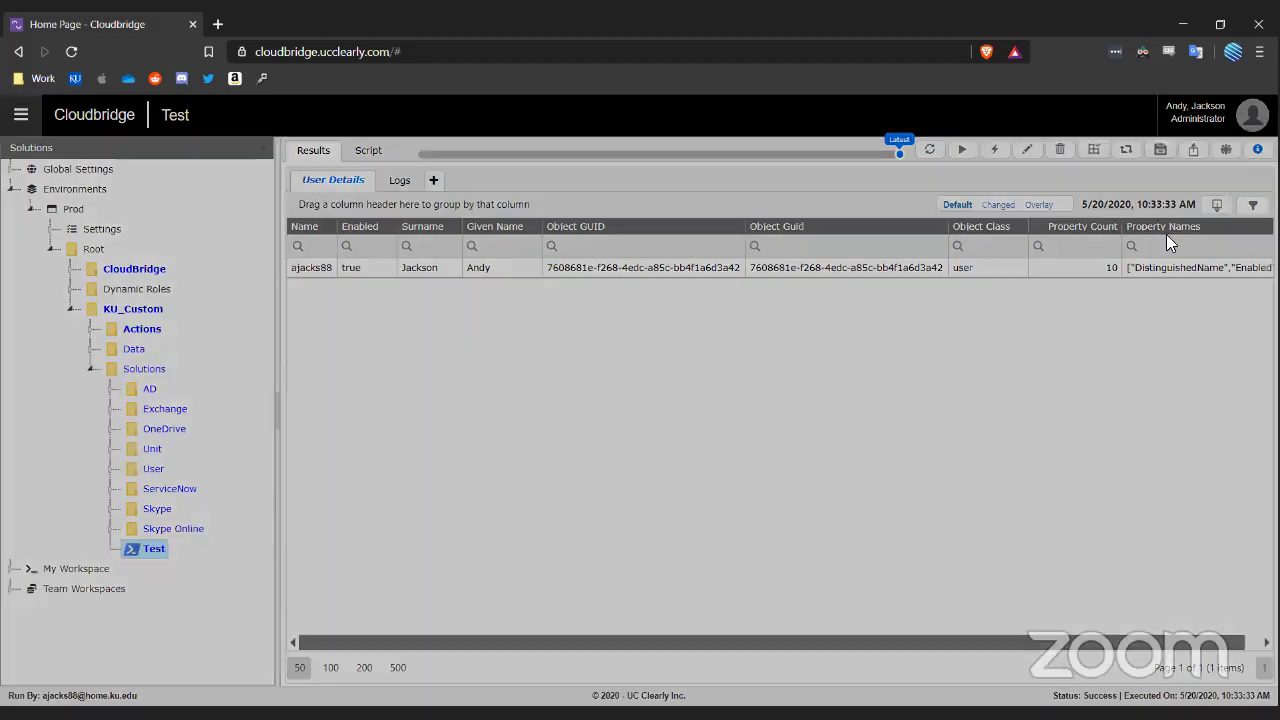
left_click(540, 186)
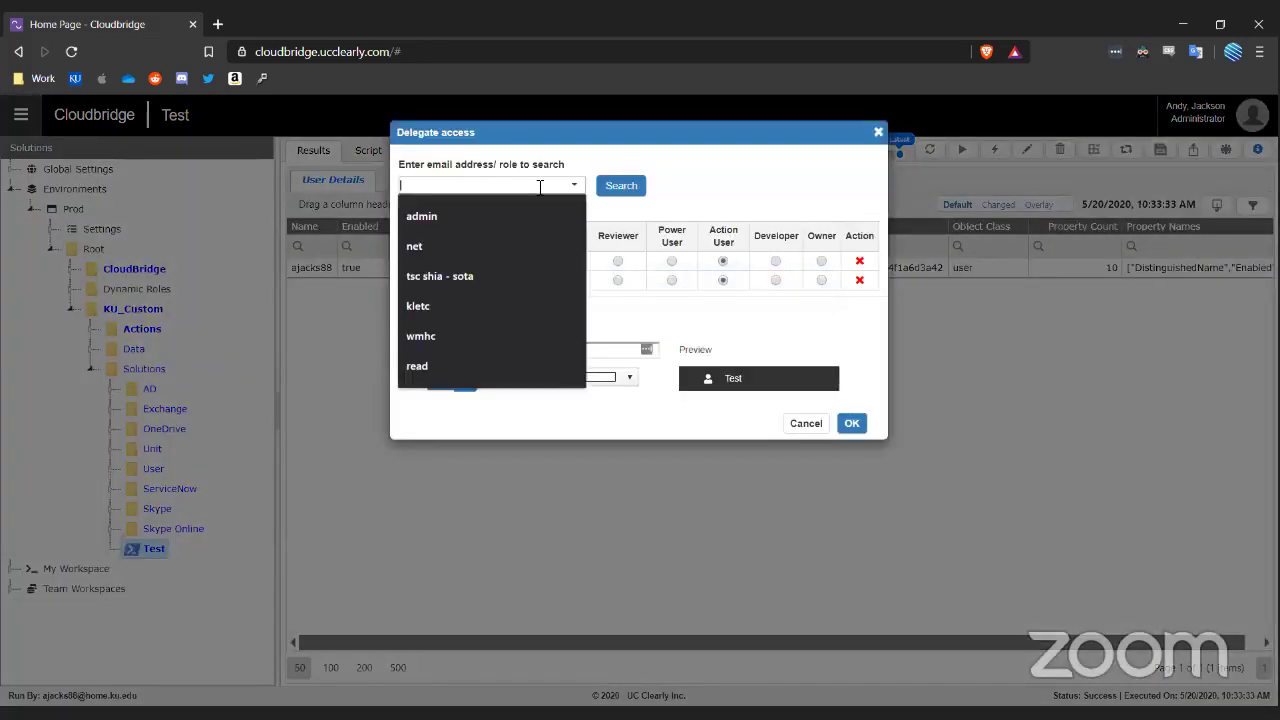
left_click(574, 186)
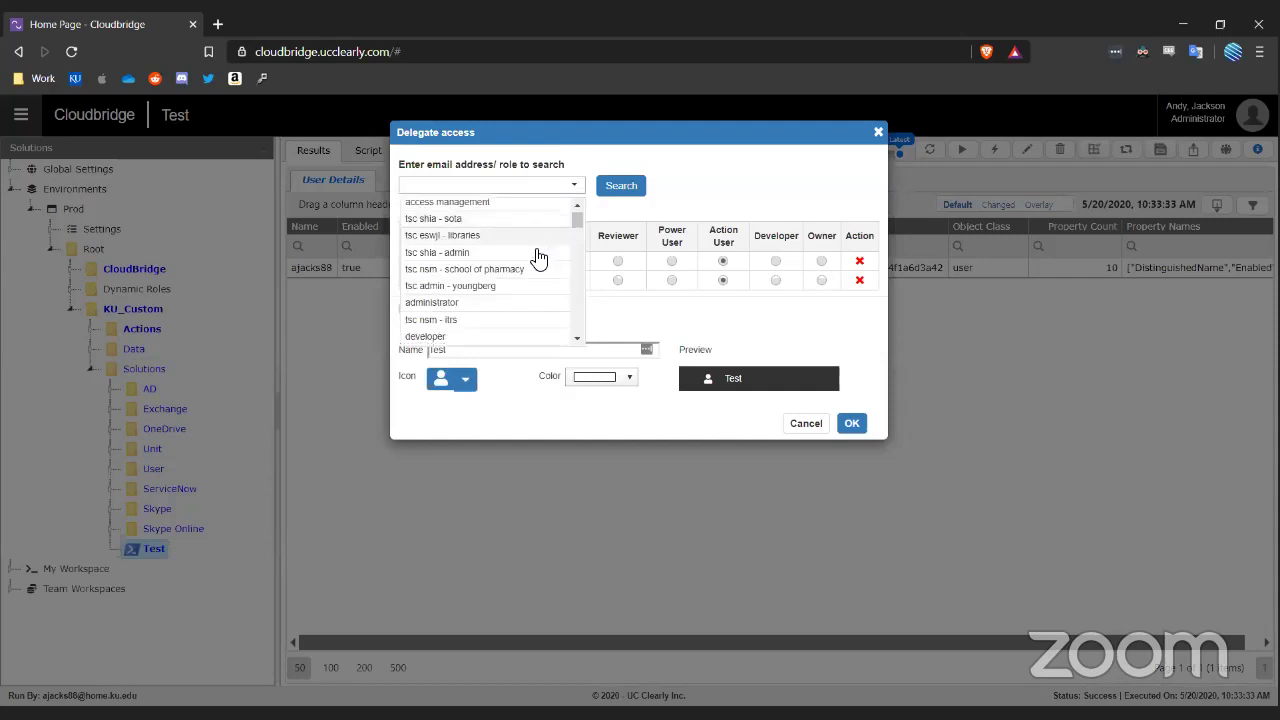
scroll(538, 258, "down", 5)
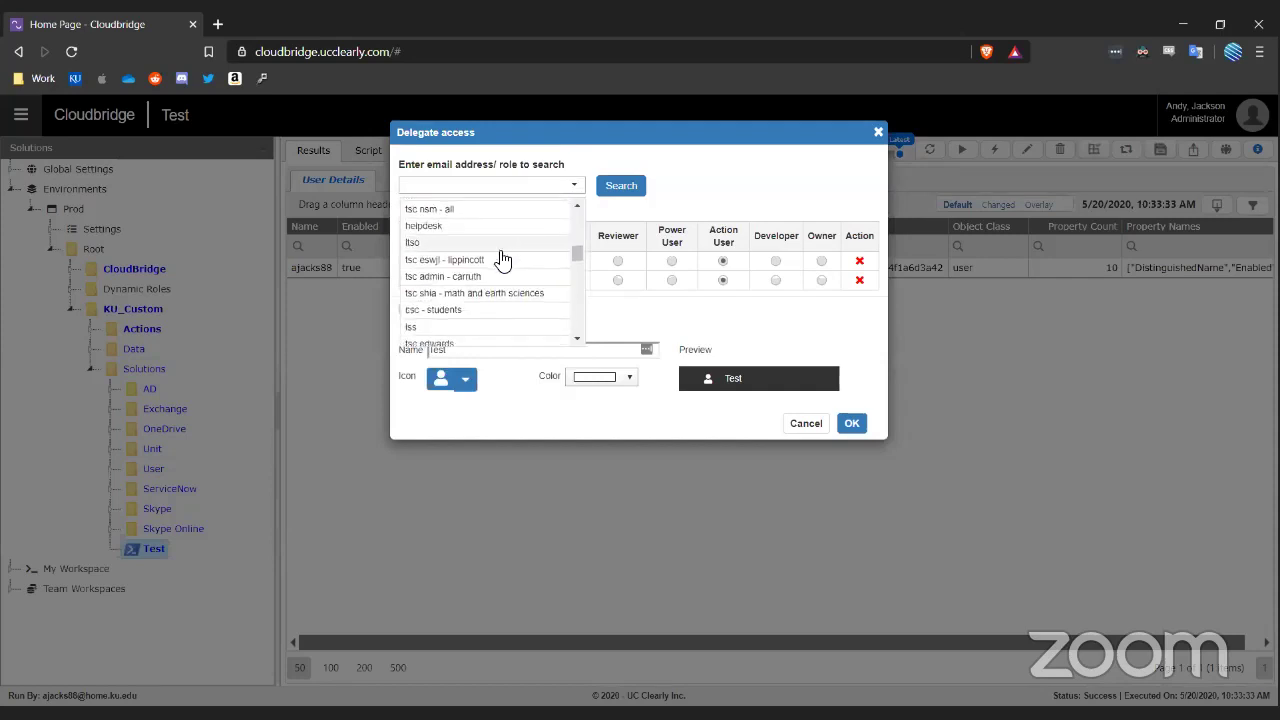
scroll(502, 259, "up", 3)
left_click(423, 286)
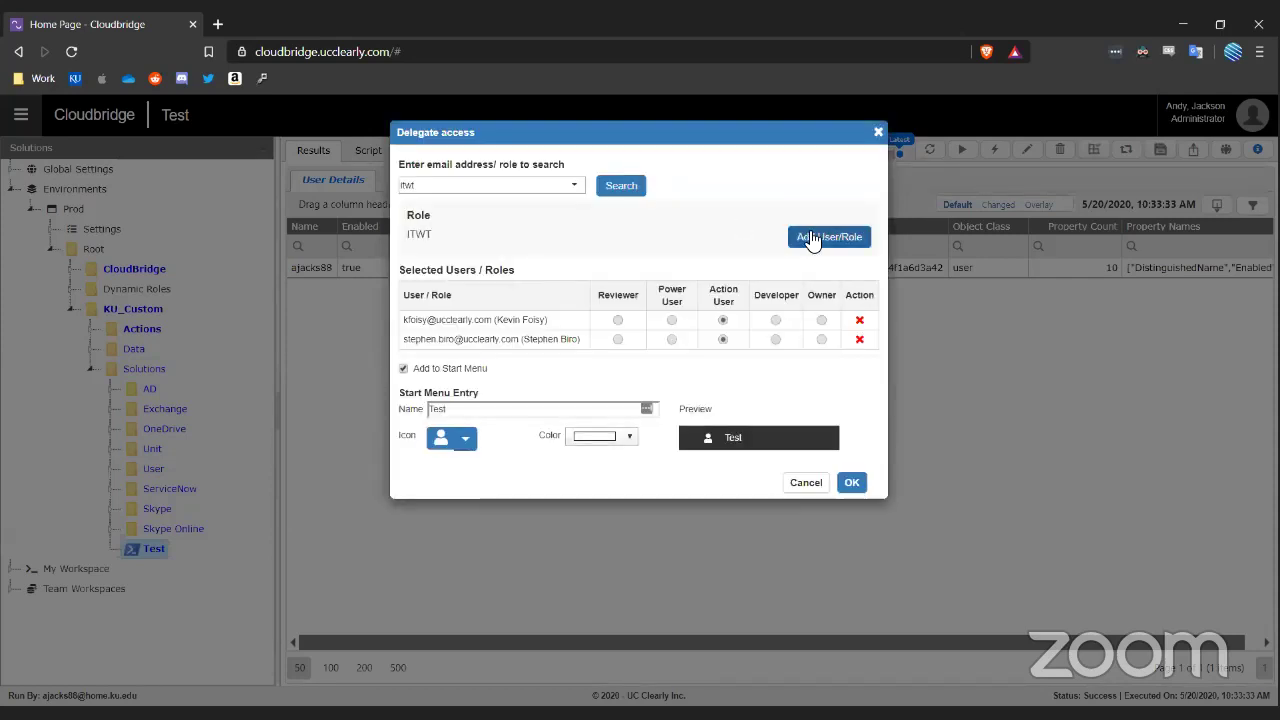
left_click(812, 240)
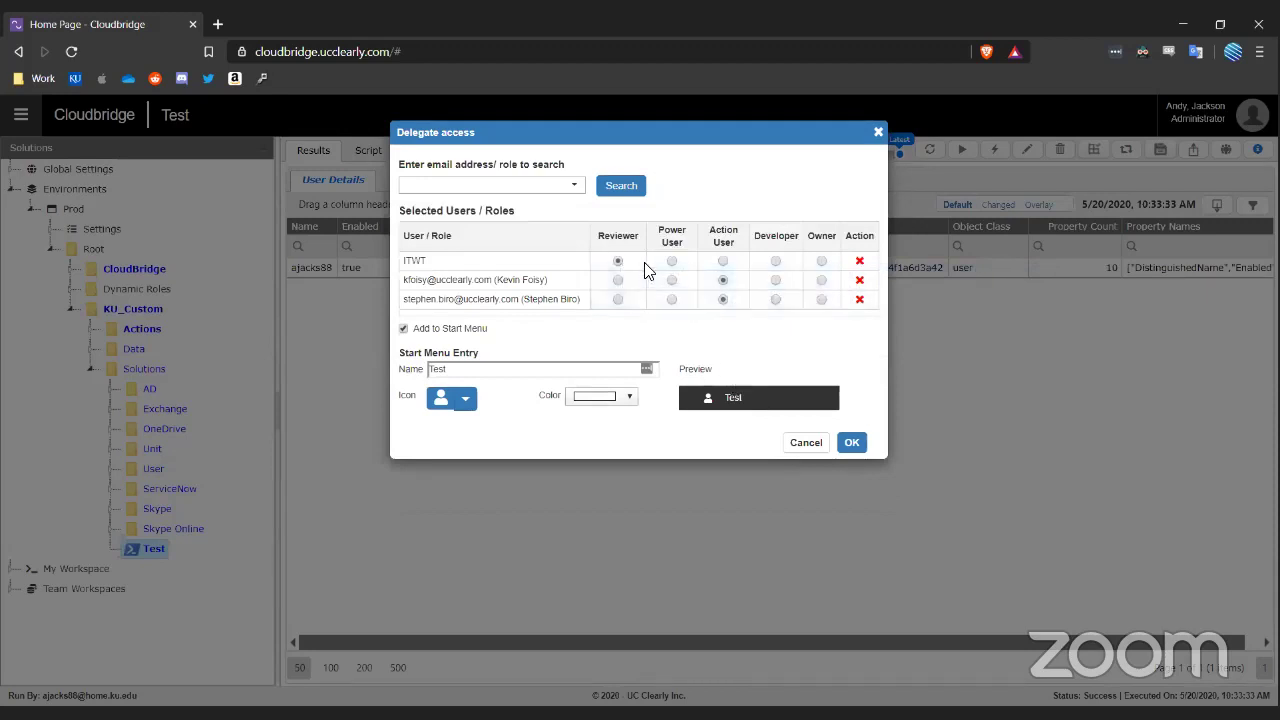
left_click(723, 262)
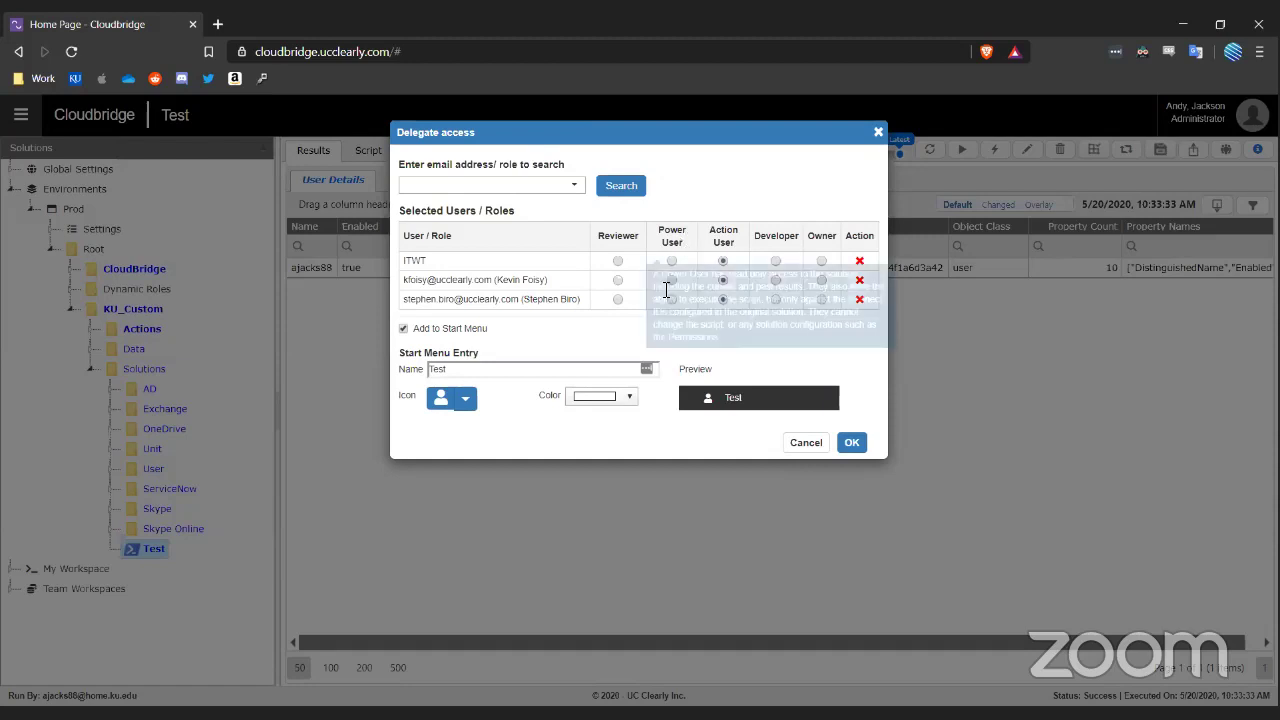
Step: Name the solution's Start Menu entry "Get User Details" and save the delegation settings
mouse_move(677, 265)
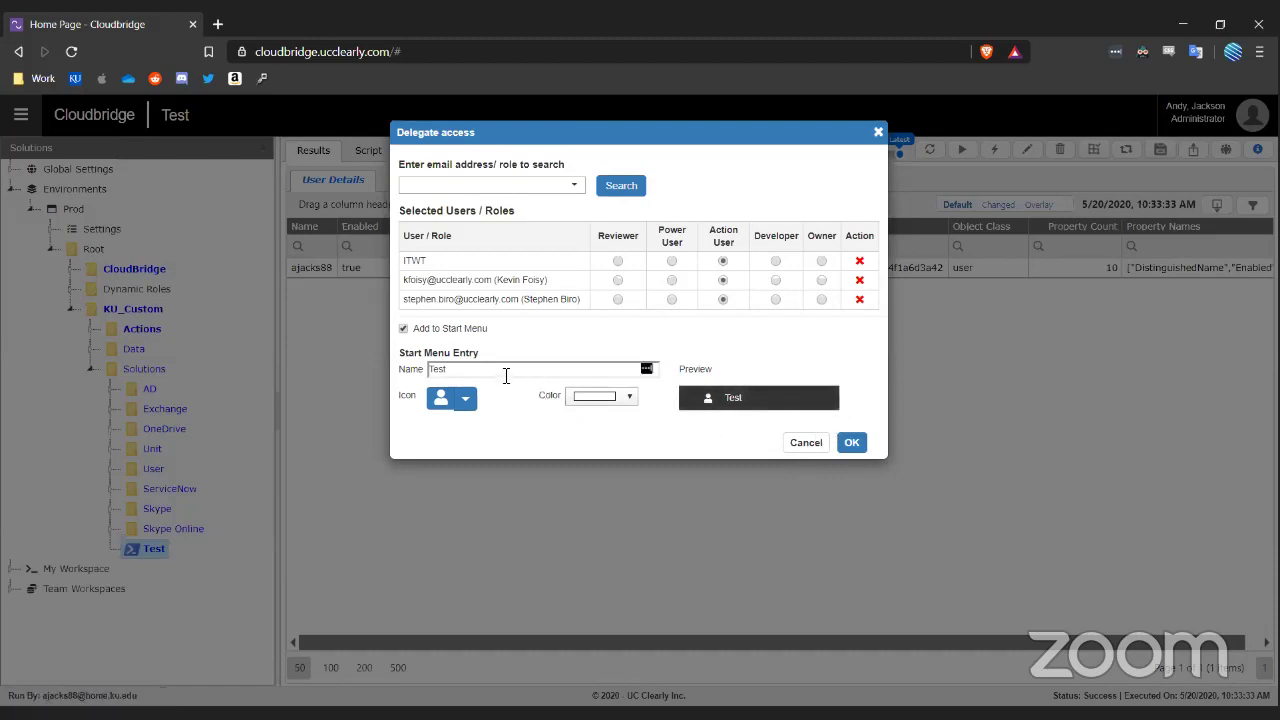
left_click_drag(506, 375, 374, 382)
type("Get User Details")
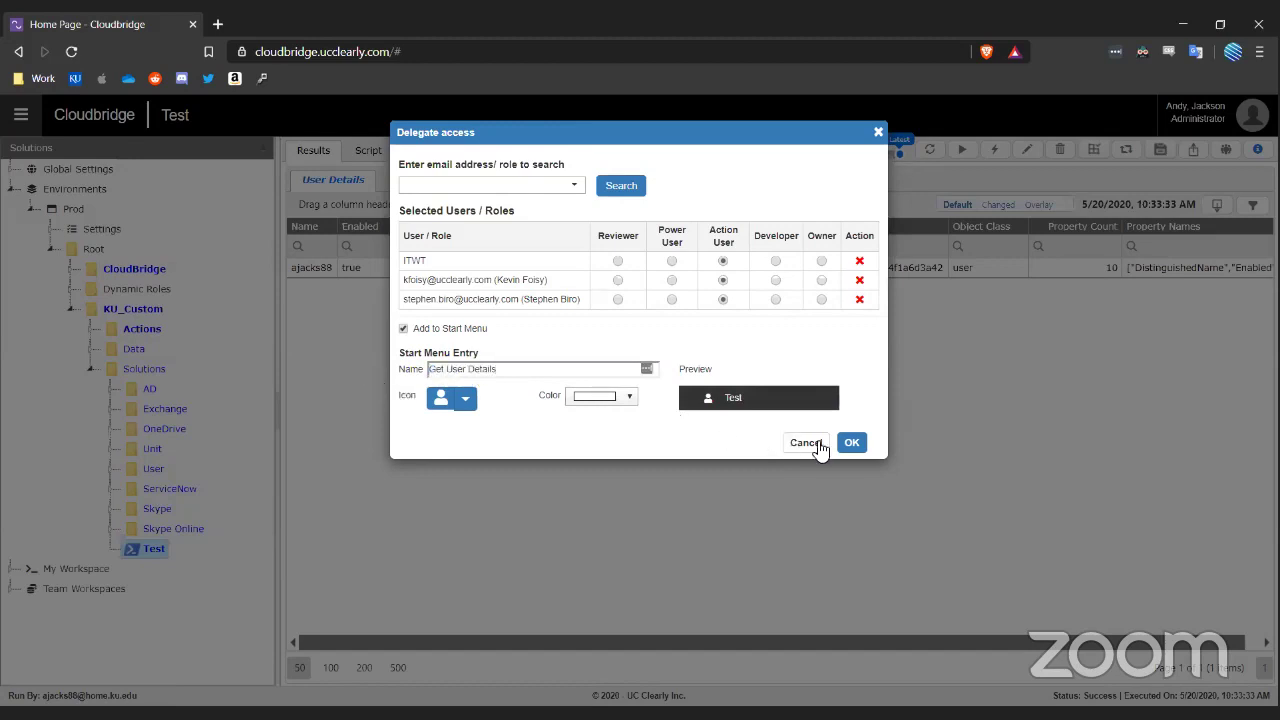
left_click(851, 443)
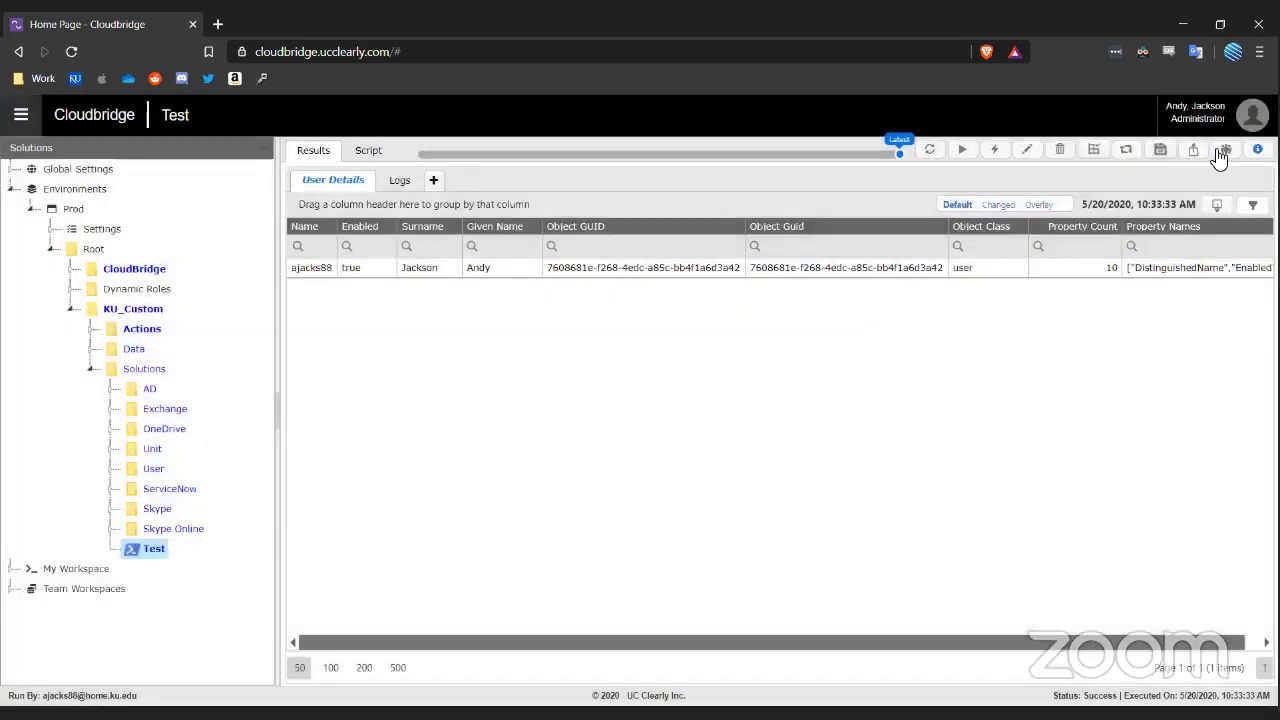
Step: Delegate the solution to the Administrator role with the Owner permission level and save the access settings
left_click(1222, 152)
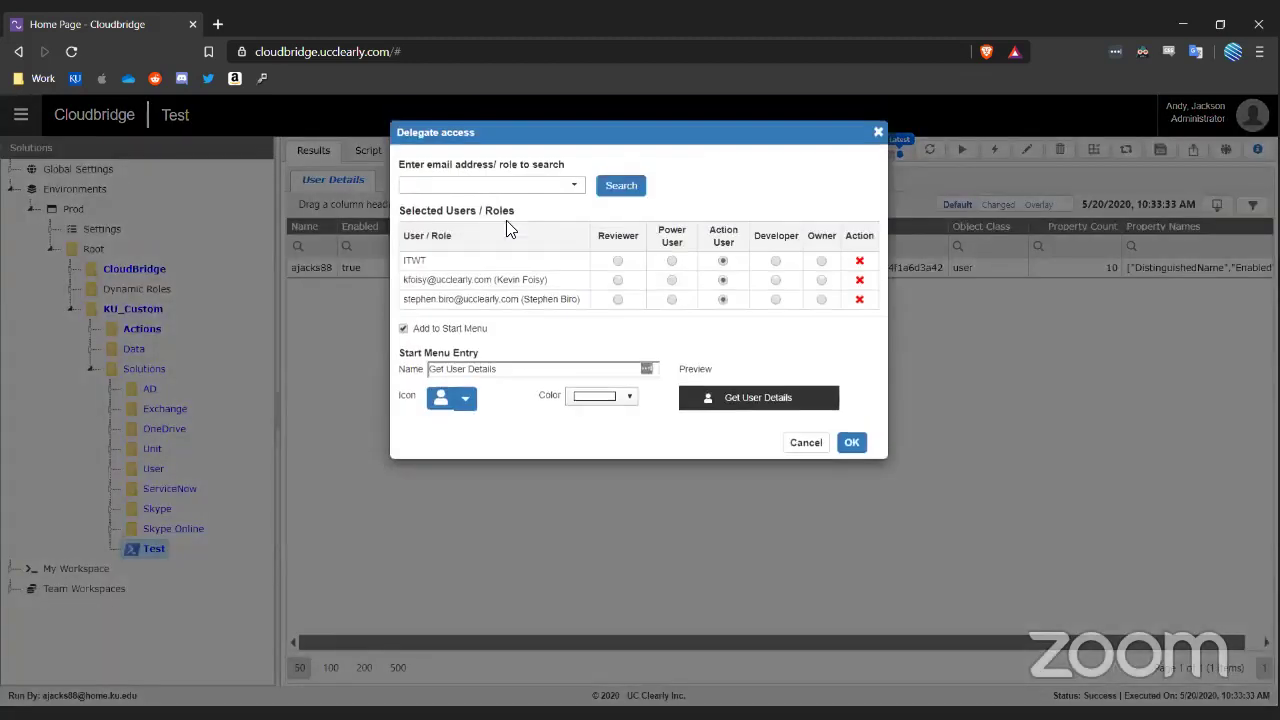
left_click(491, 186)
type("admin")
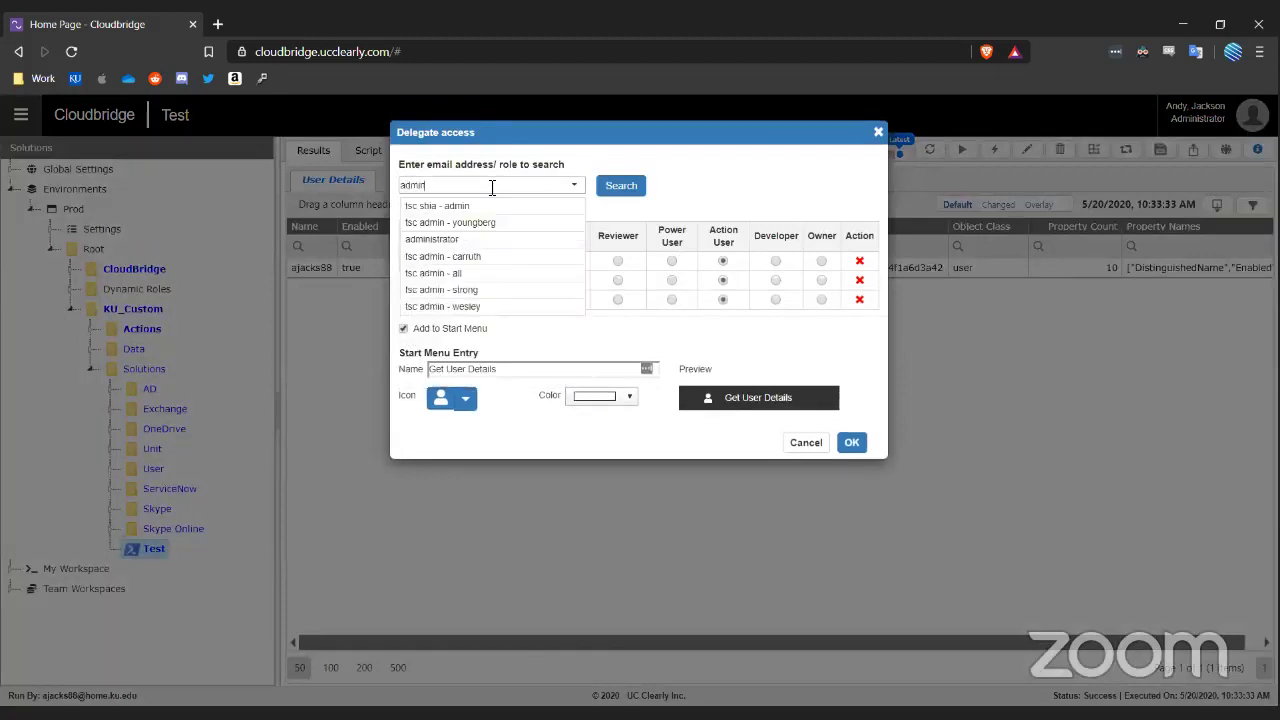
left_click(463, 240)
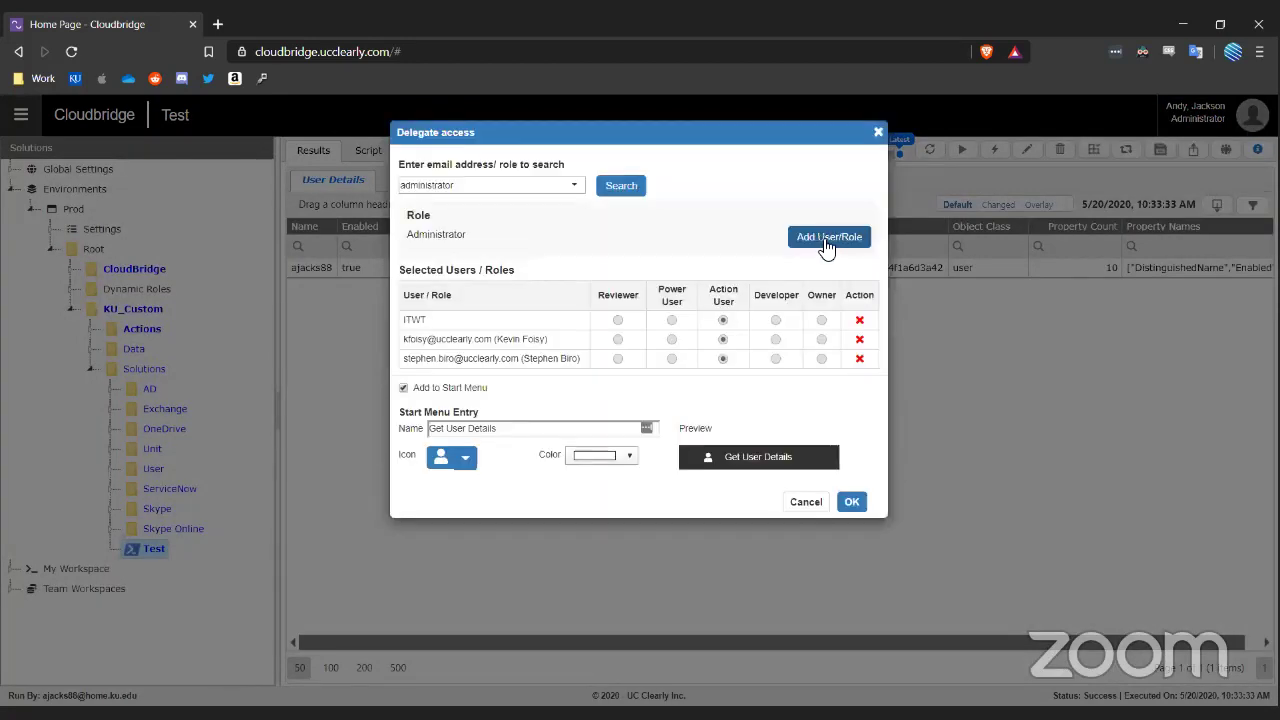
left_click(830, 238)
left_click(821, 261)
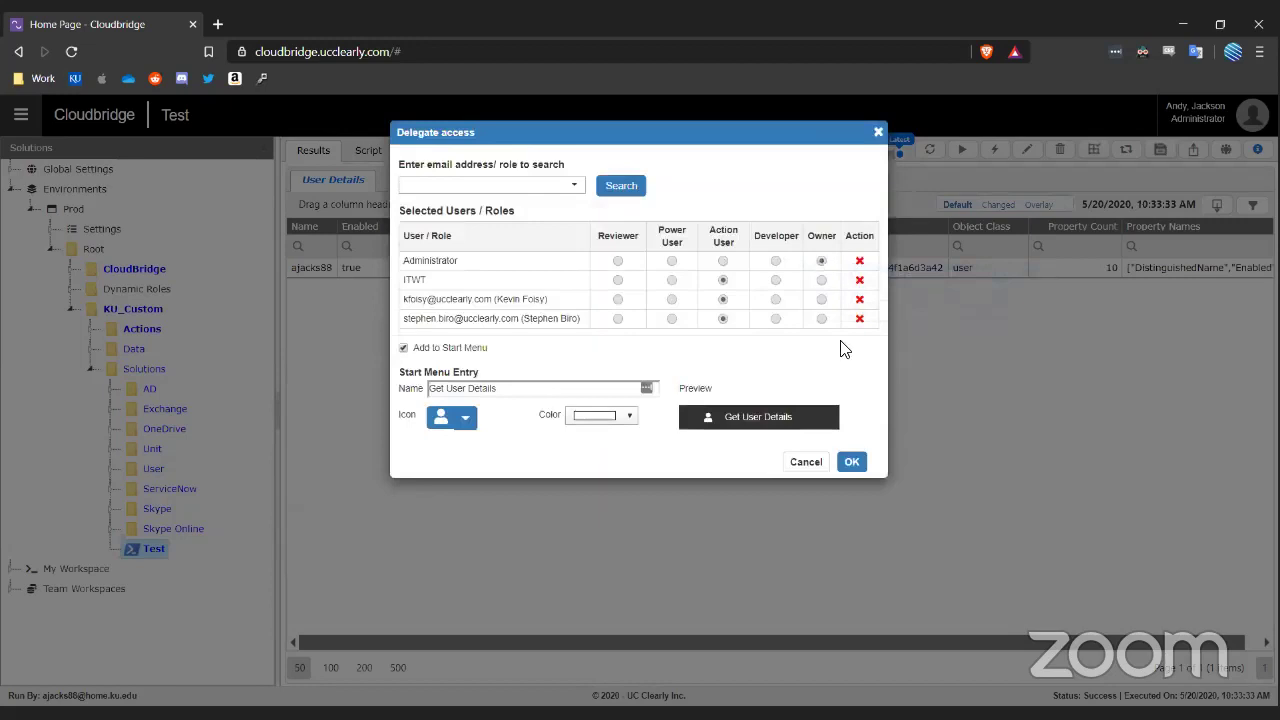
left_click(852, 462)
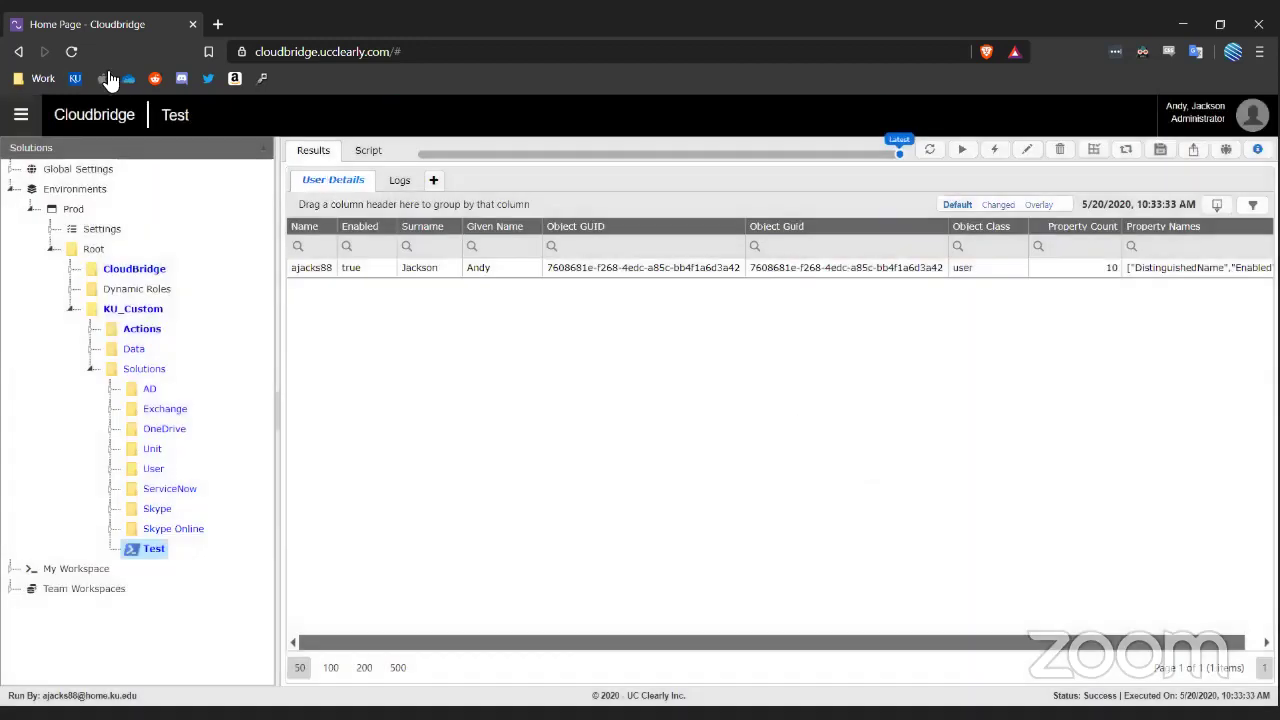
Step: Return to the Cloudbridge home page, open the Get User Details portal, and dismiss its parameter prompt without running it
left_click(115, 125)
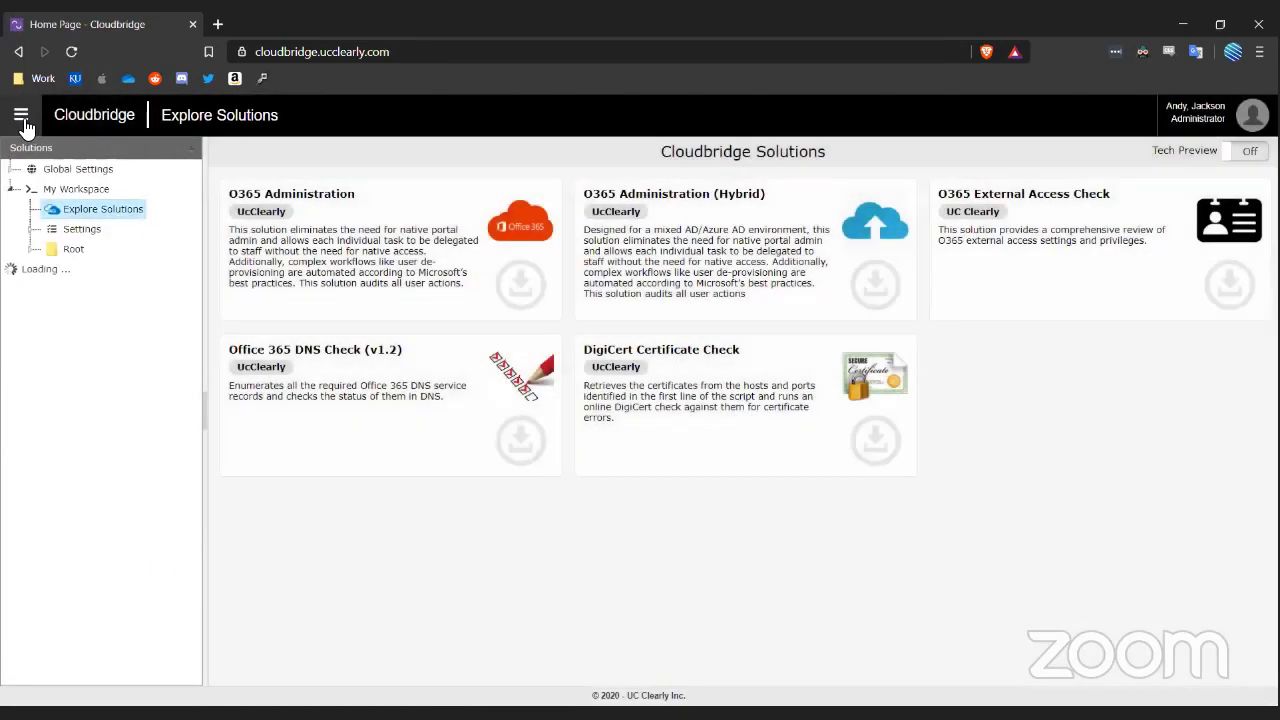
left_click(23, 119)
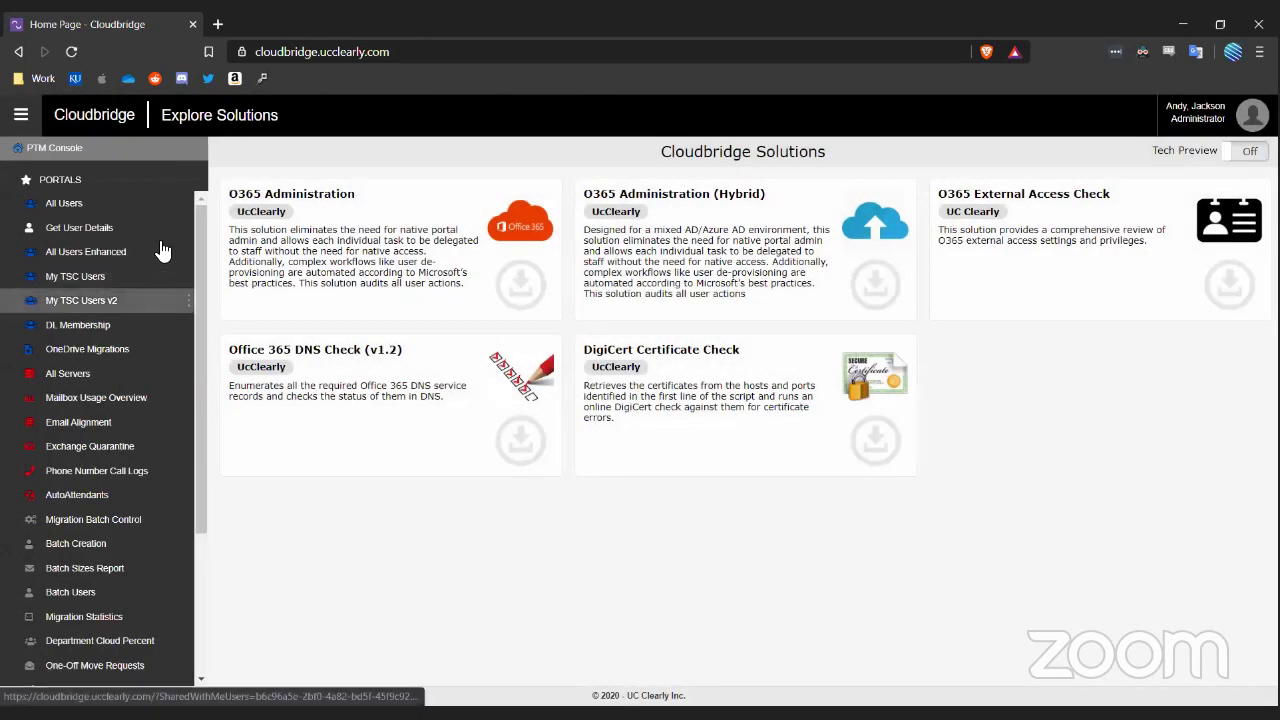
left_click(88, 230)
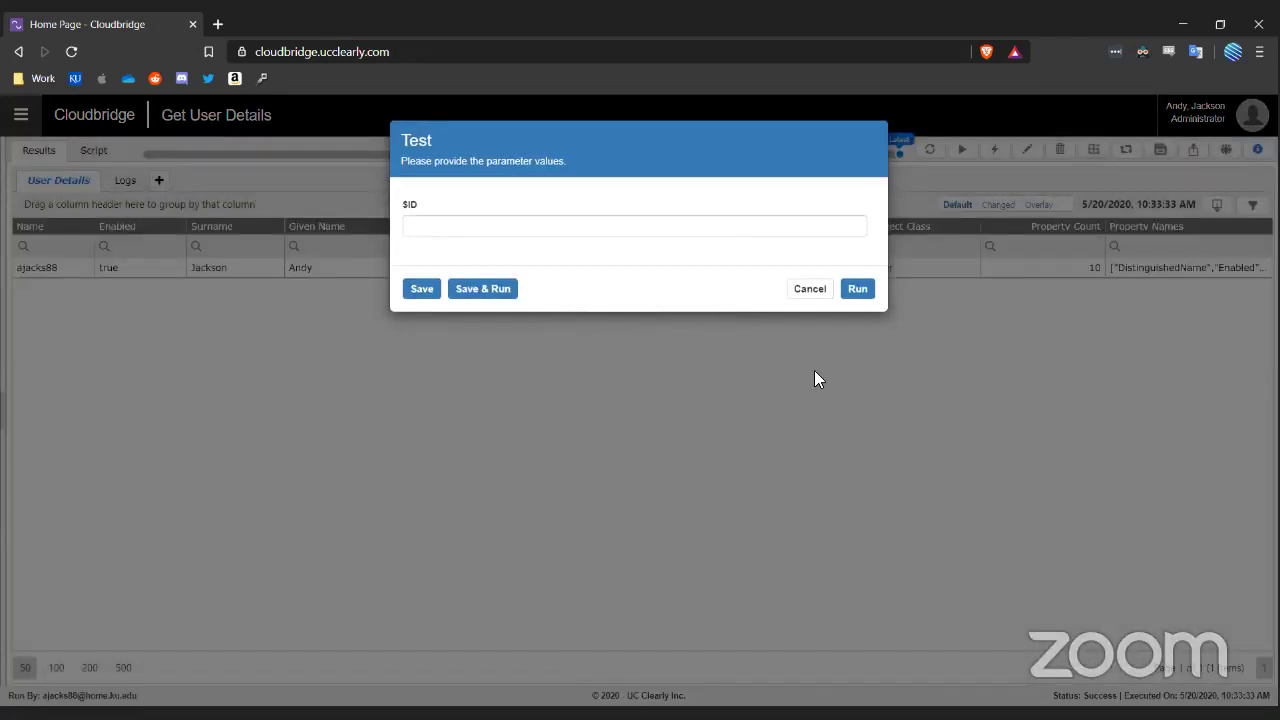
left_click(813, 292)
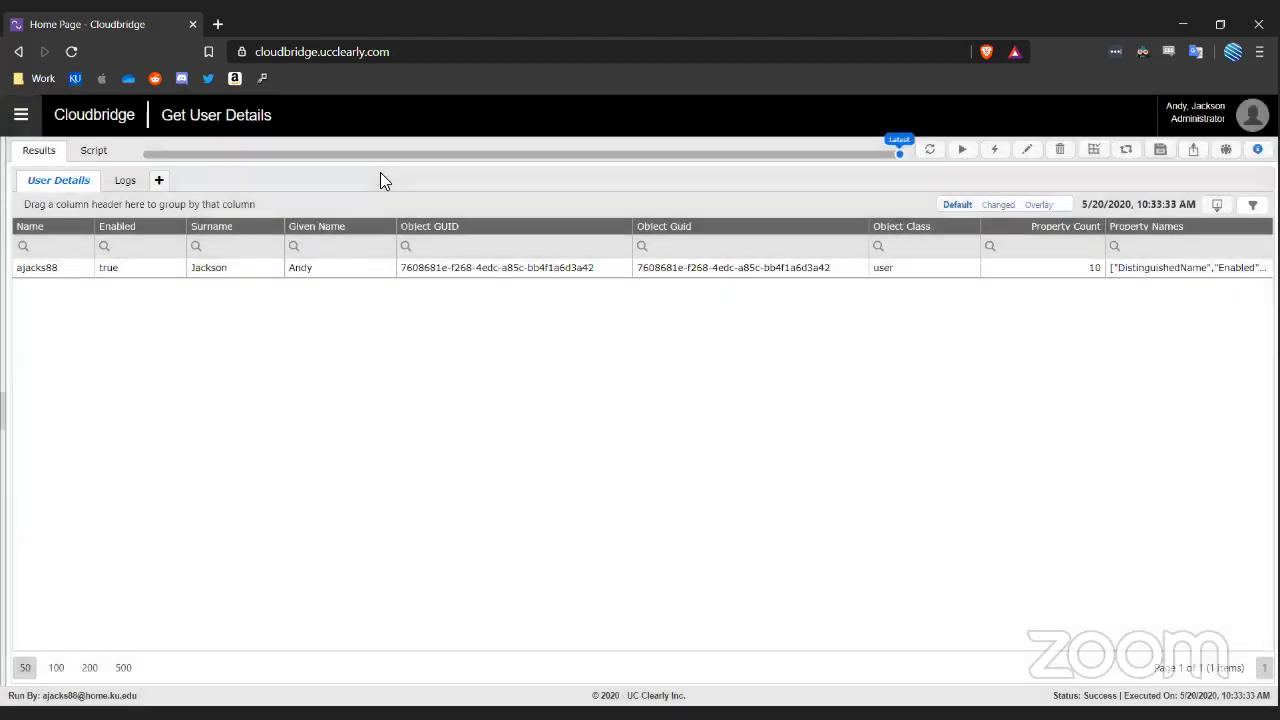
Step: Open the script of the Test solution stored in Environments/Prod/Root/KU_Custom/Solutions from the PTM Console
left_click(20, 114)
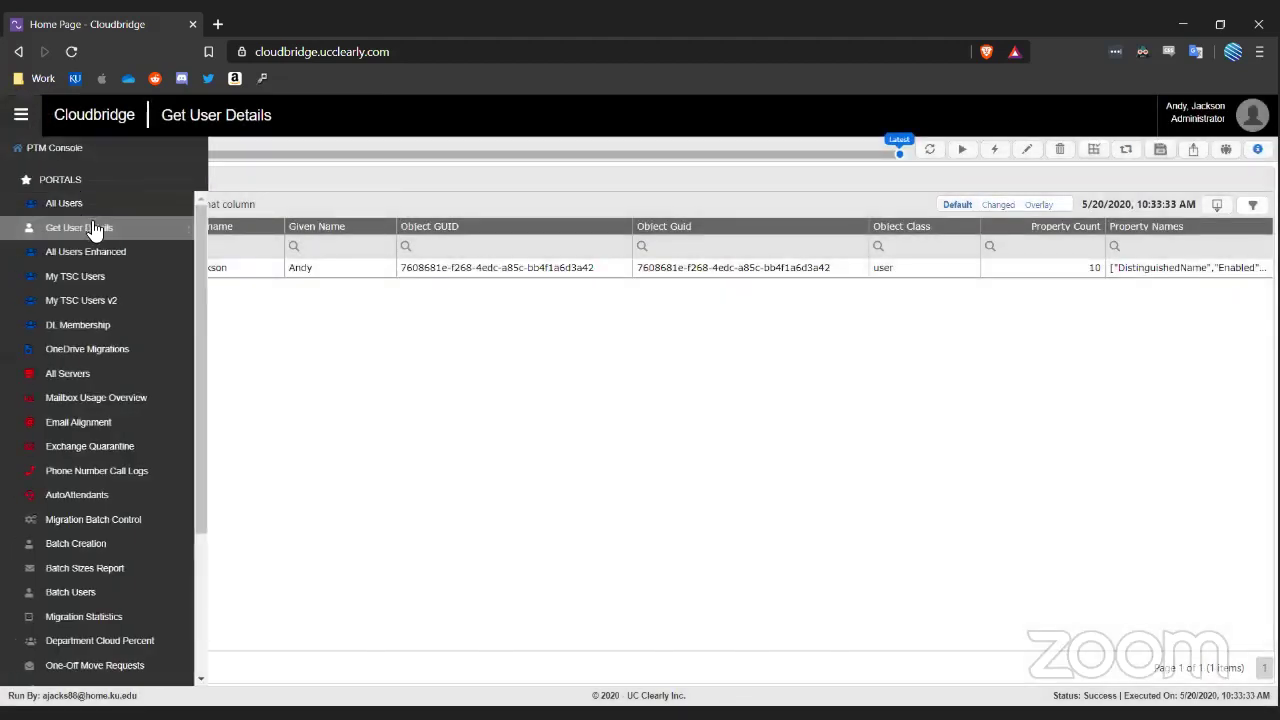
left_click(55, 148)
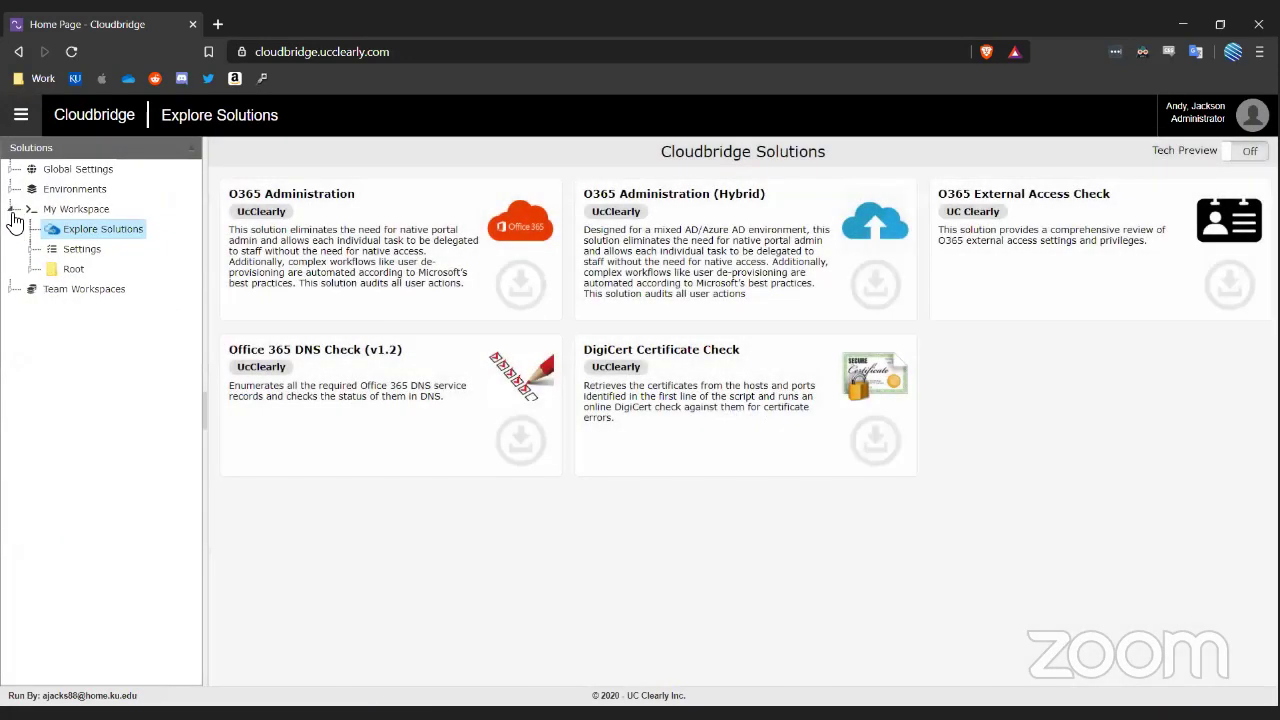
left_click(12, 209)
left_click(12, 189)
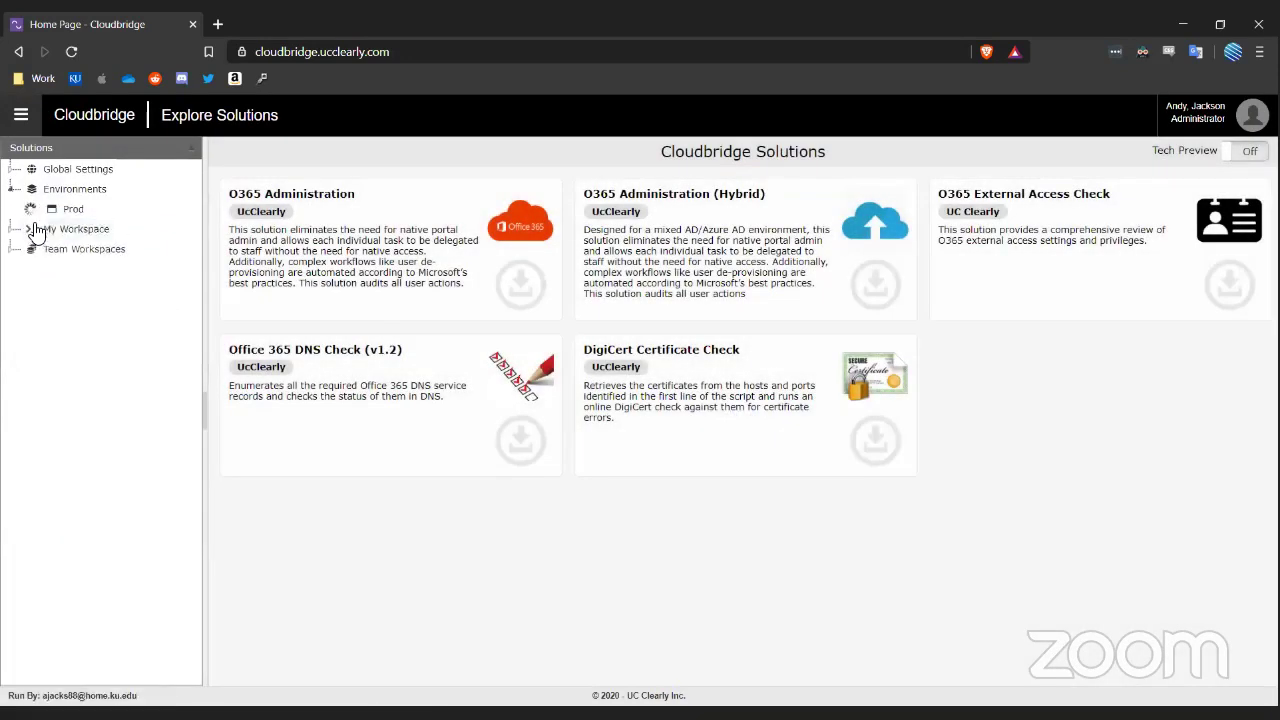
left_click(51, 249)
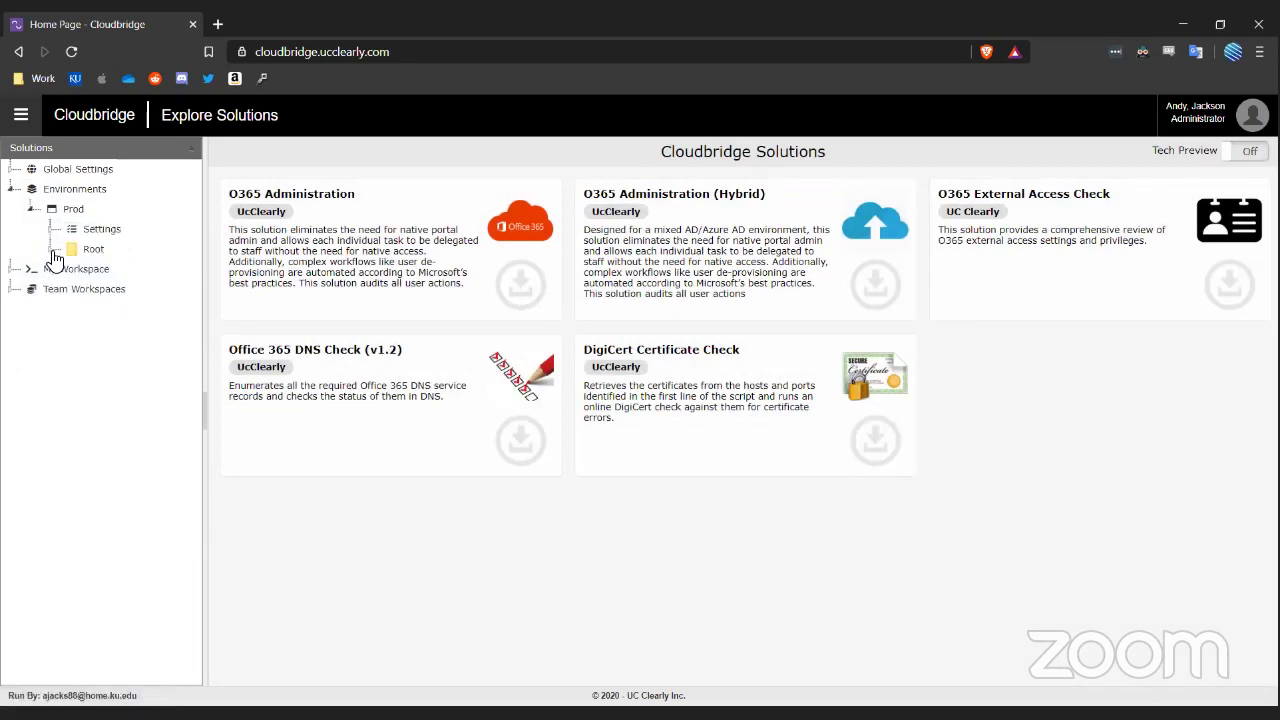
left_click(71, 309)
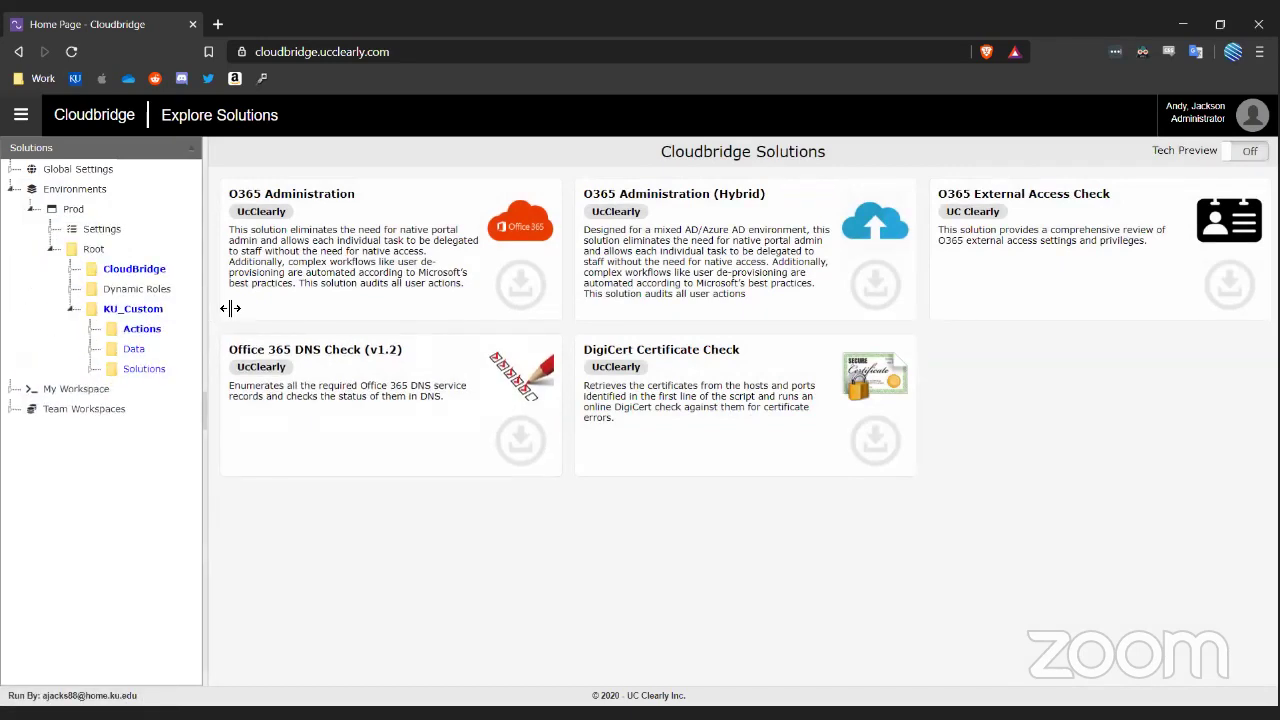
left_click(91, 369)
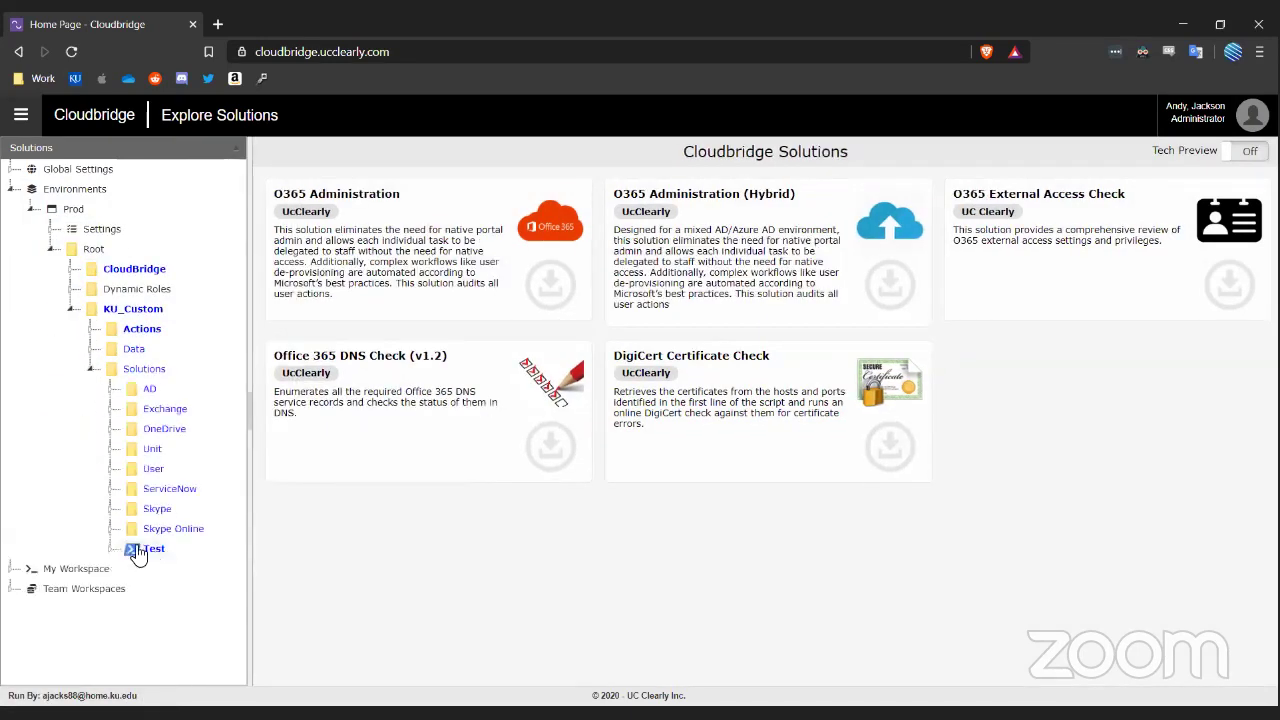
left_click(145, 549)
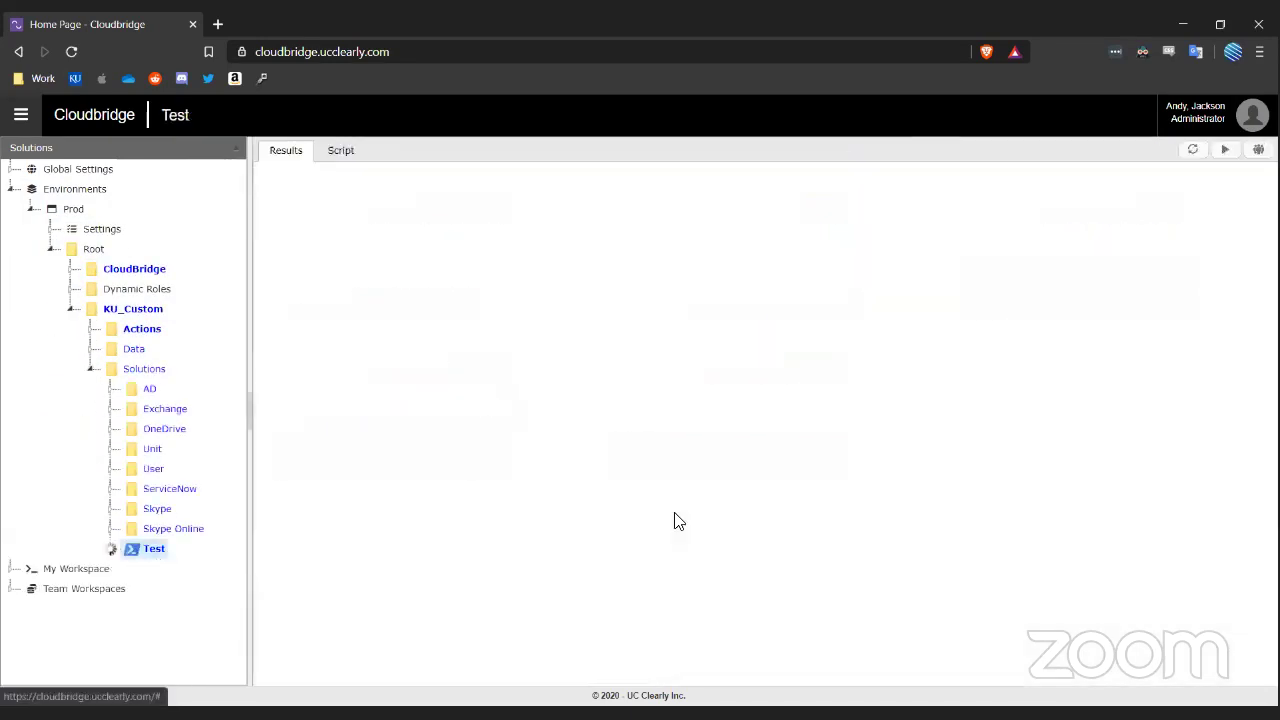
left_click(345, 152)
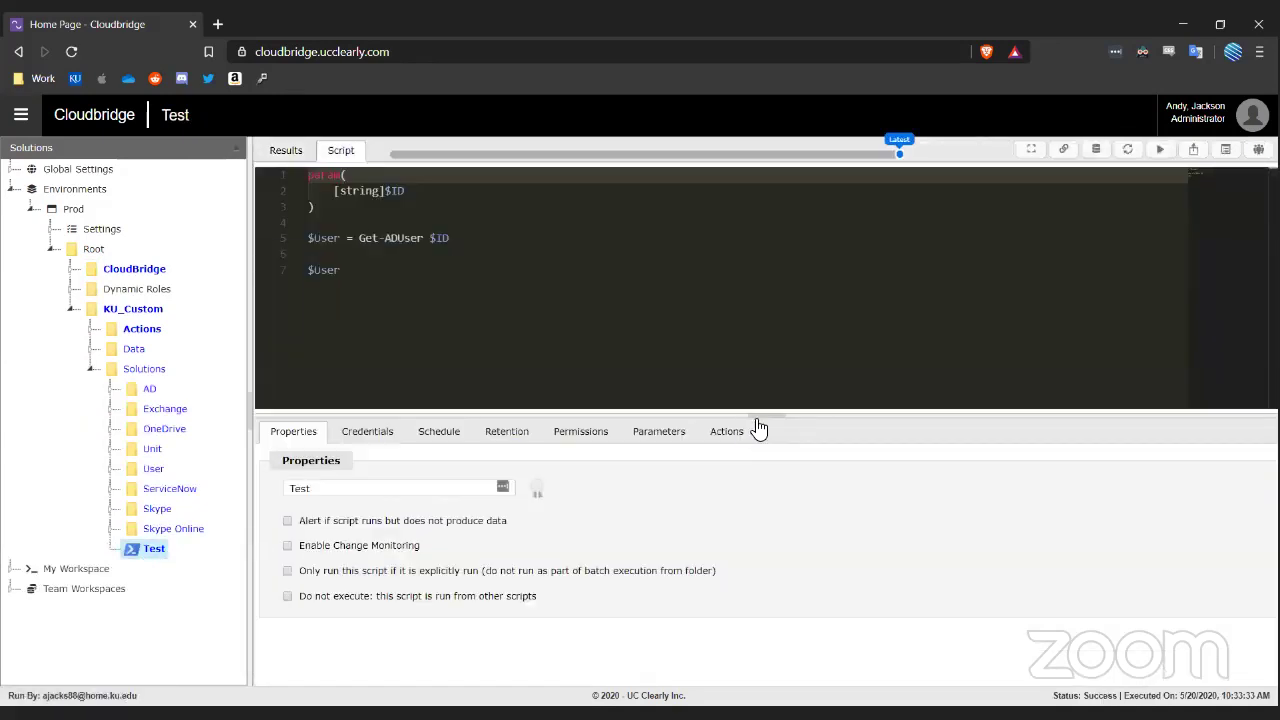
Step: Review the Test script's schedule, parameter and permission settings, including the two REST endpoint options
left_click(433, 441)
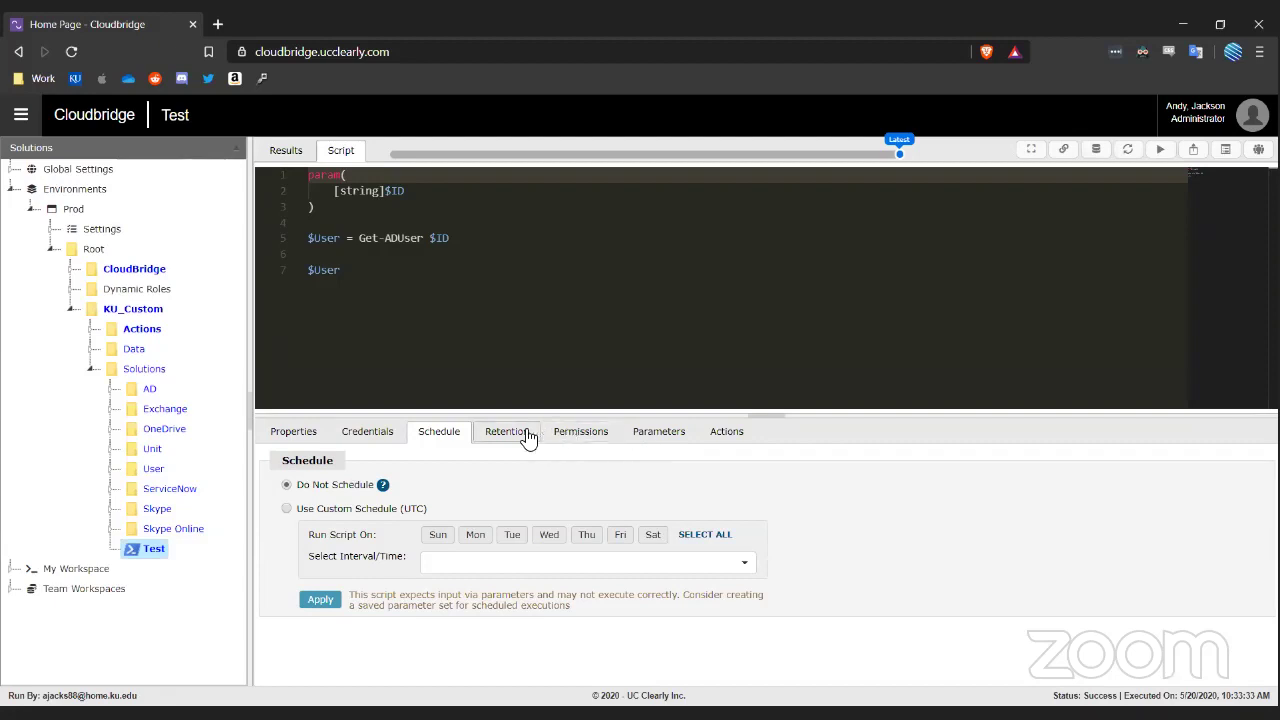
left_click(661, 438)
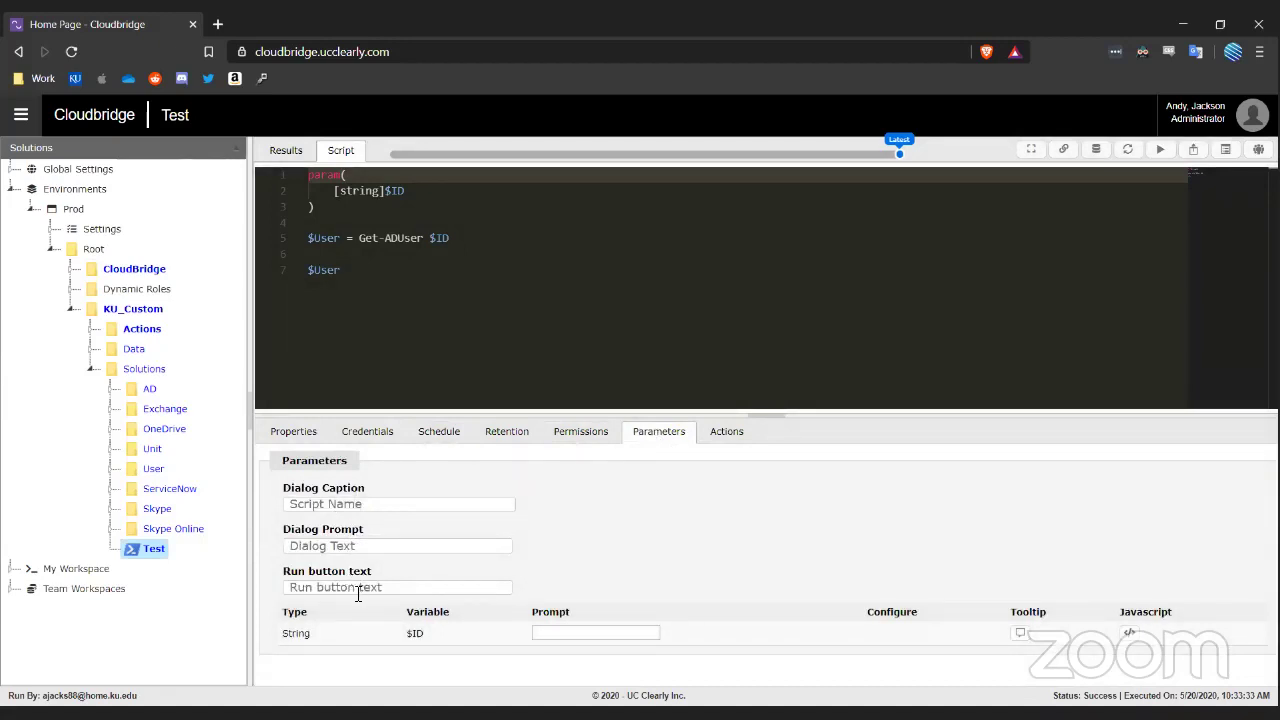
left_click(600, 440)
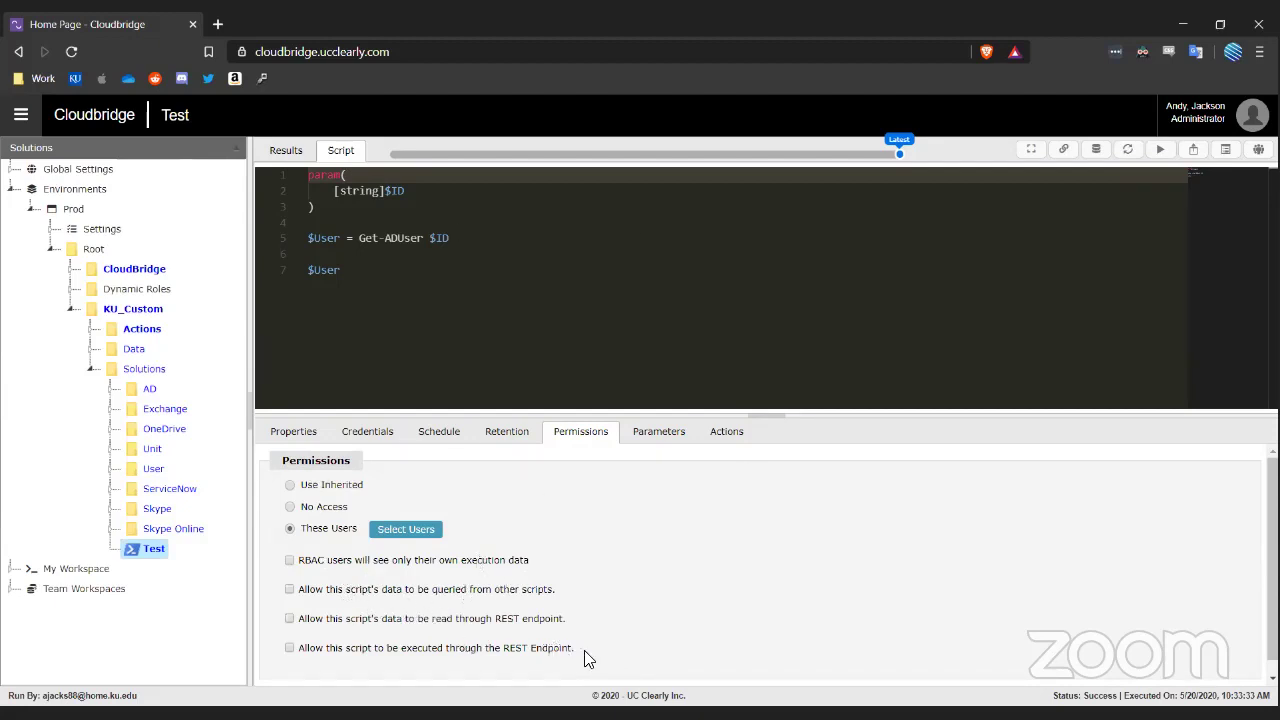
left_click_drag(586, 658, 284, 624)
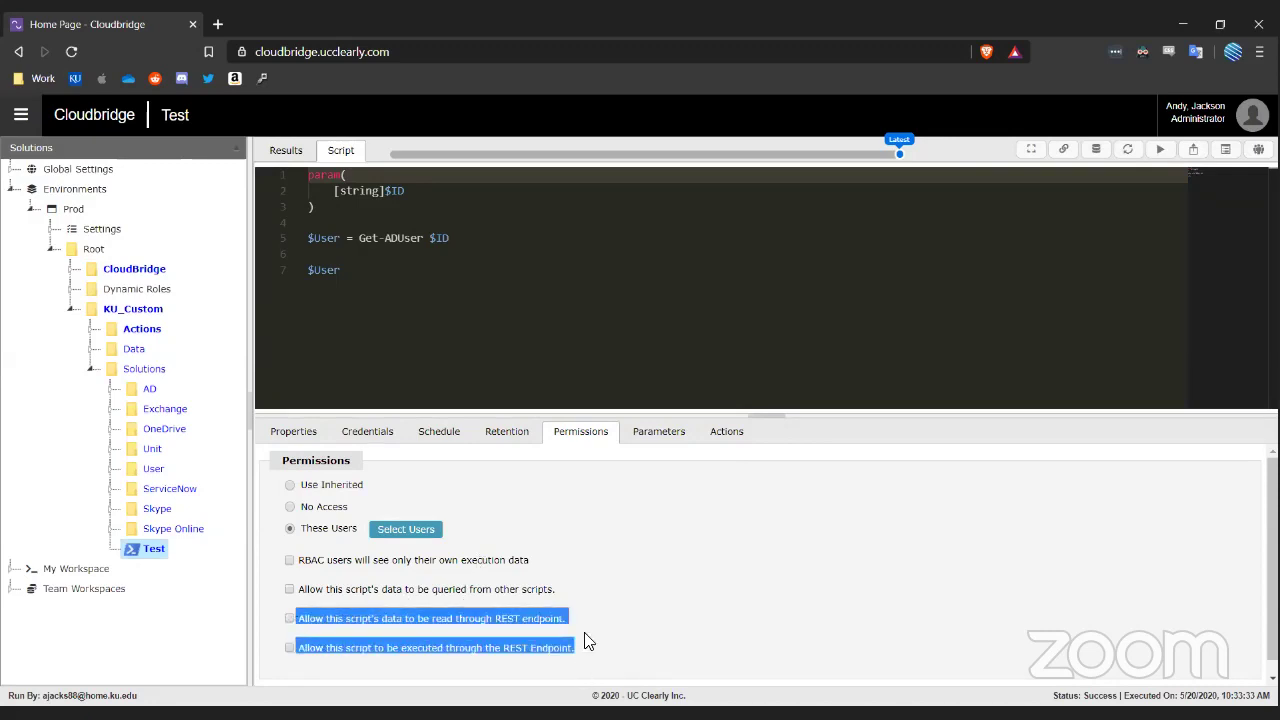
left_click(660, 611)
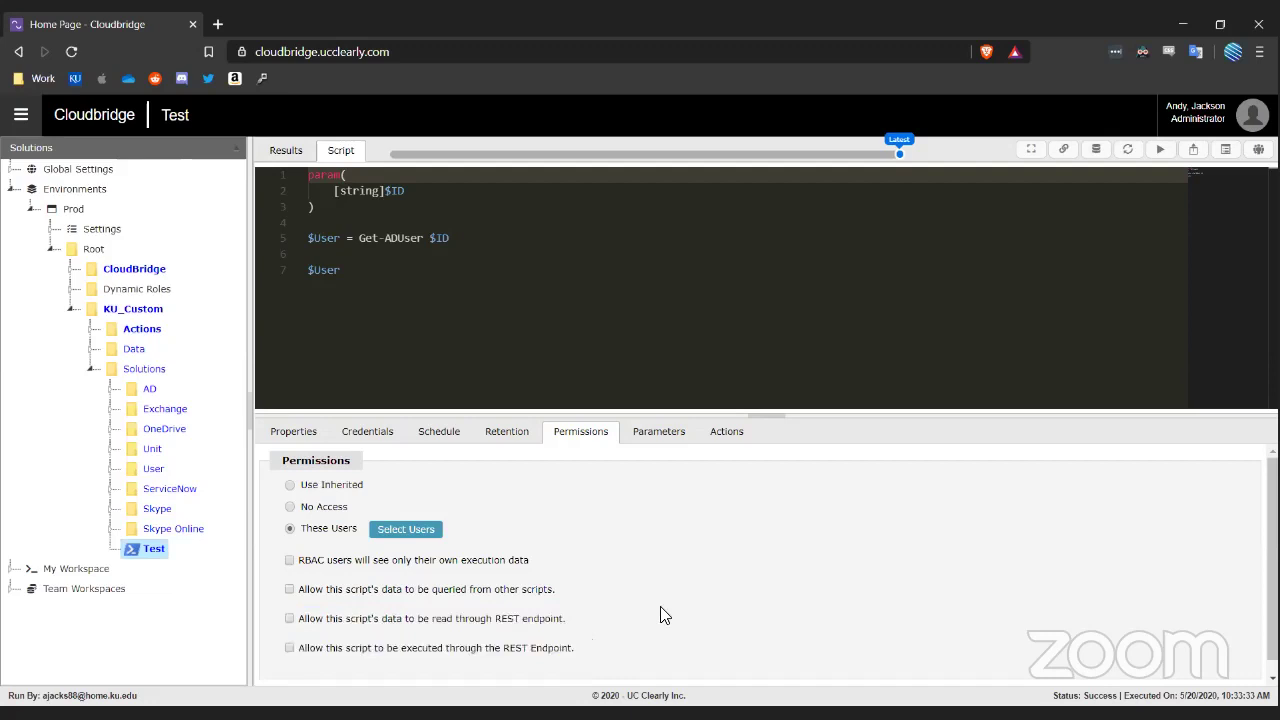
Step: Add a script action to the Test solution that references Get User Details in the KU_Custom/Actions/User folder
left_click(726, 438)
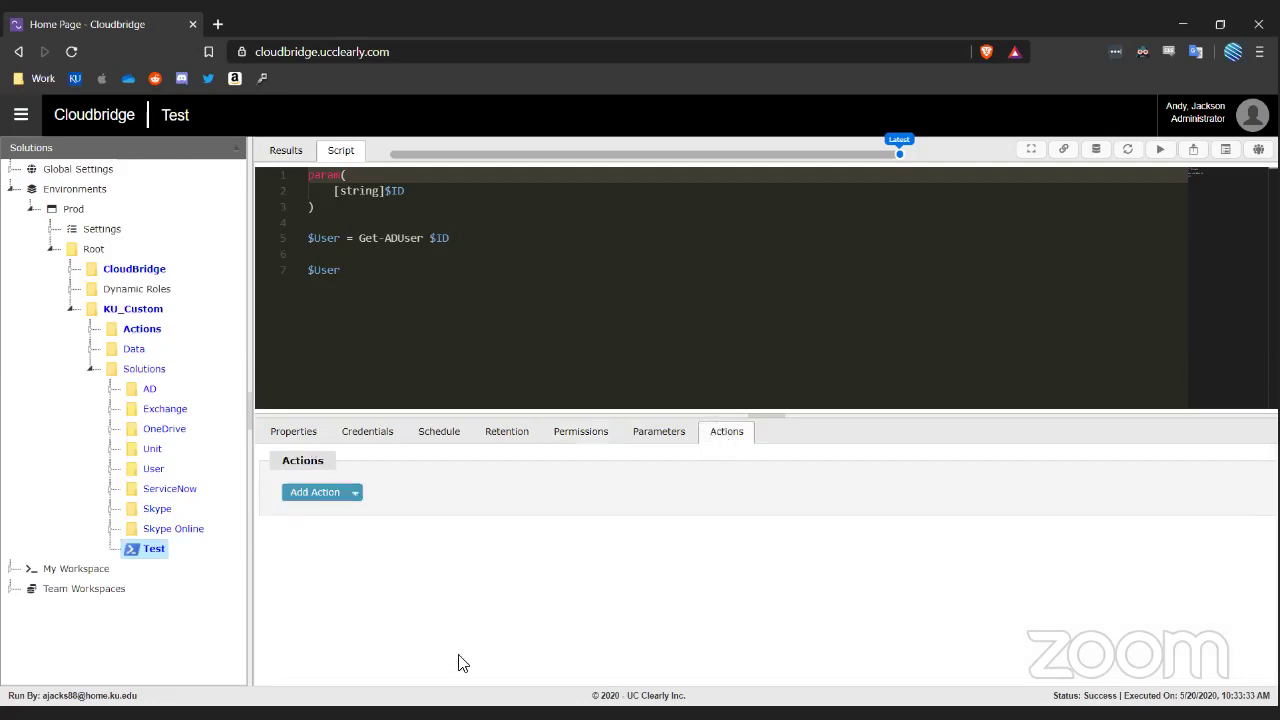
left_click(324, 510)
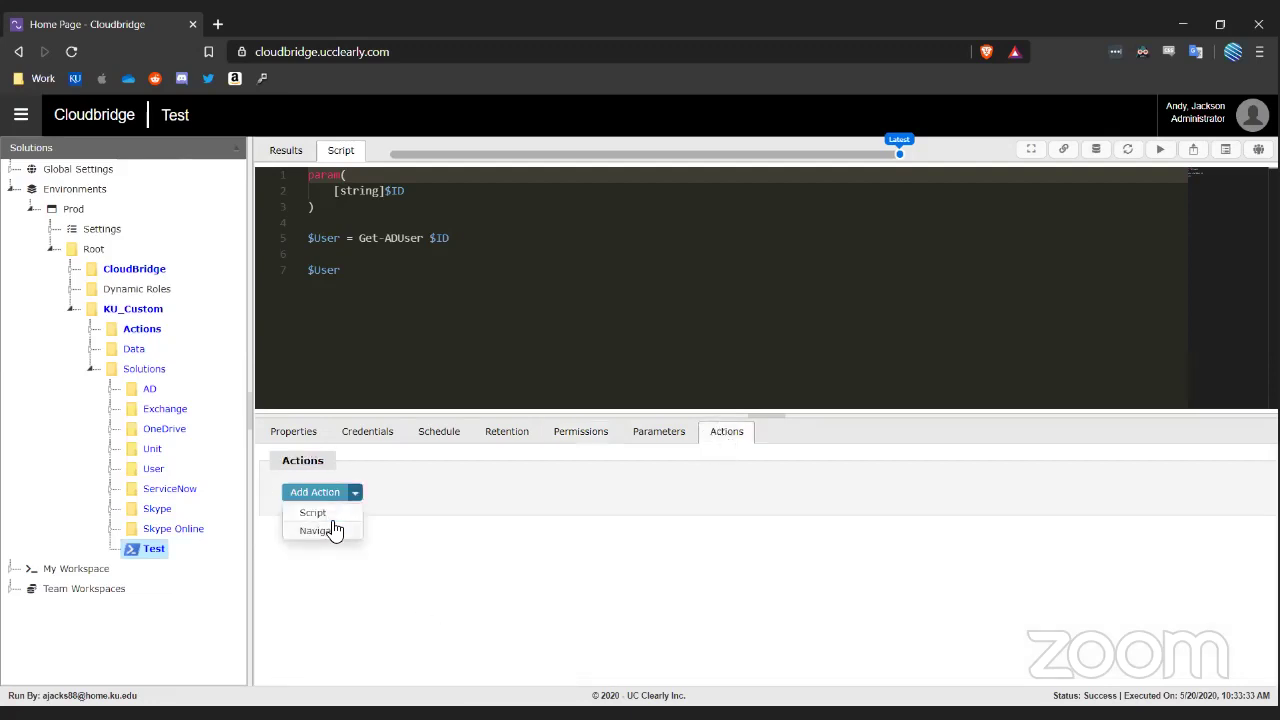
left_click(332, 512)
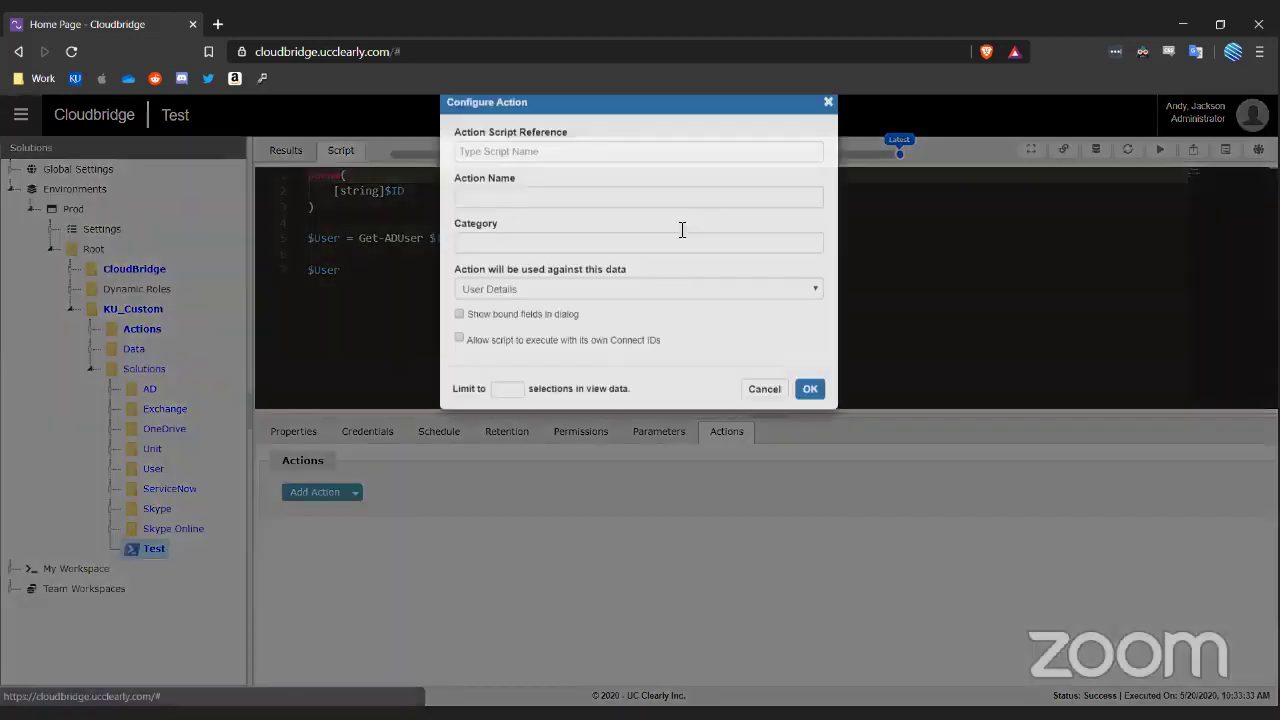
left_click(586, 187)
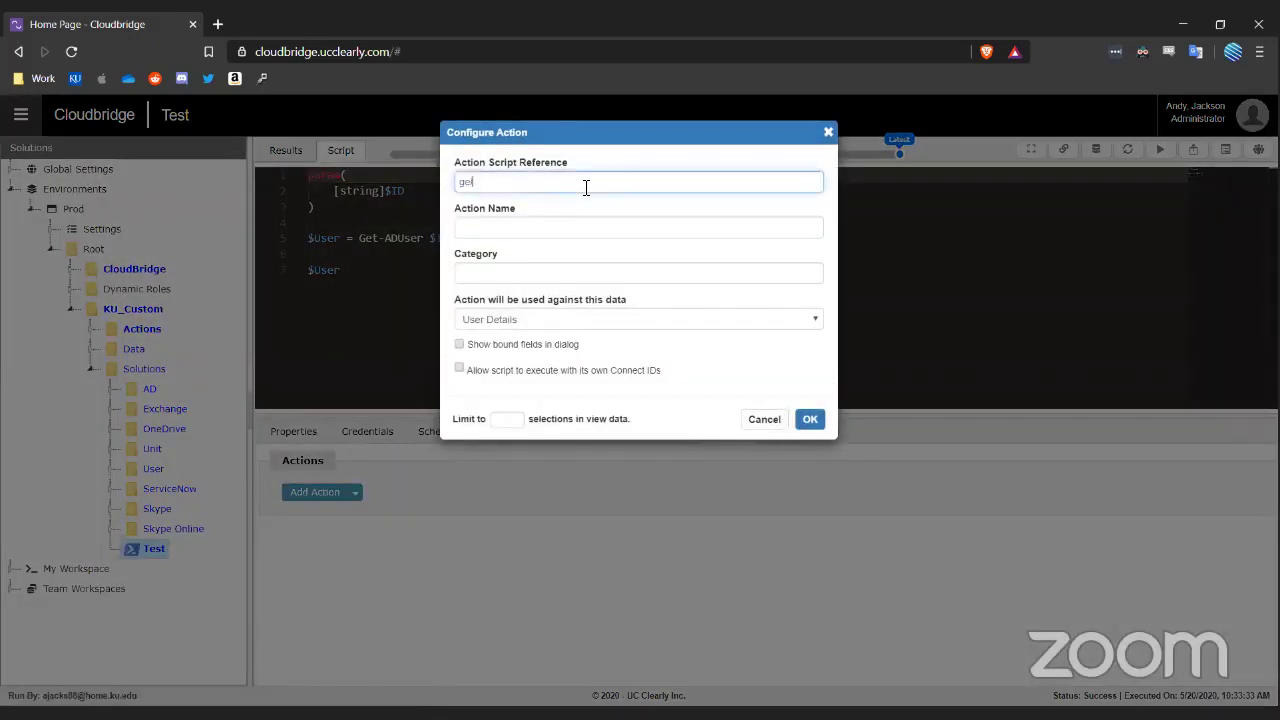
type("user")
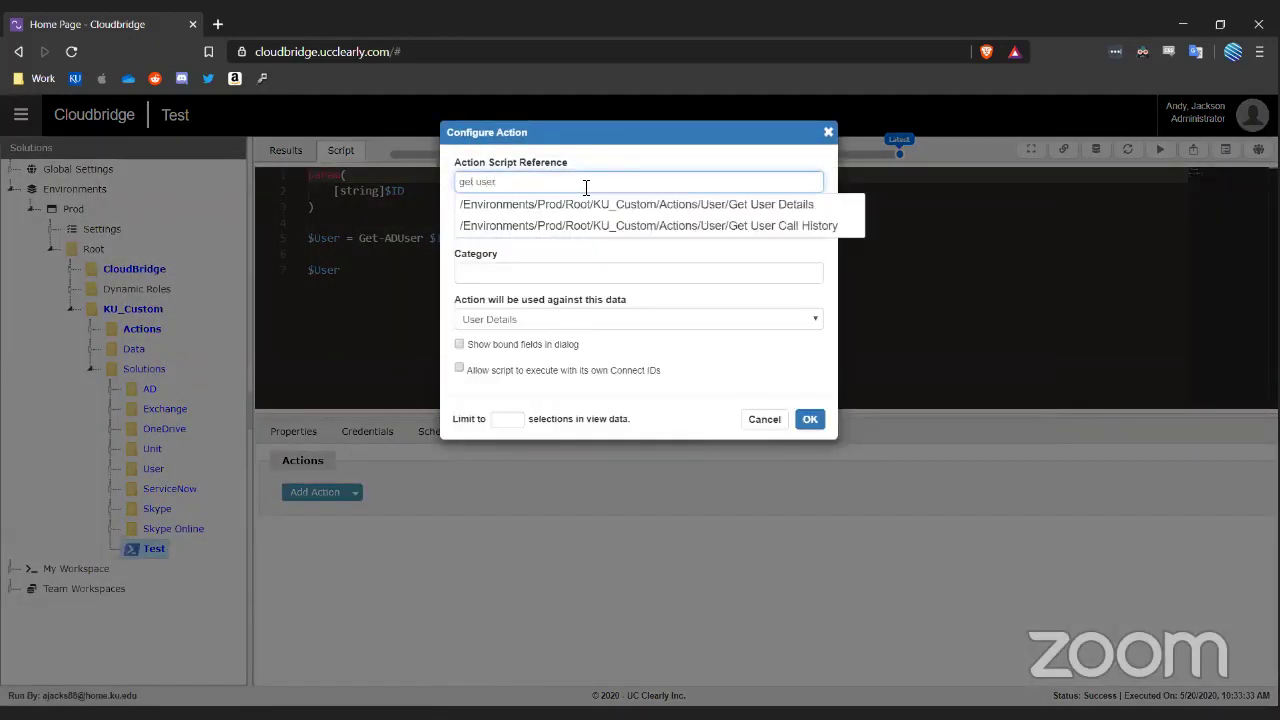
left_click(739, 206)
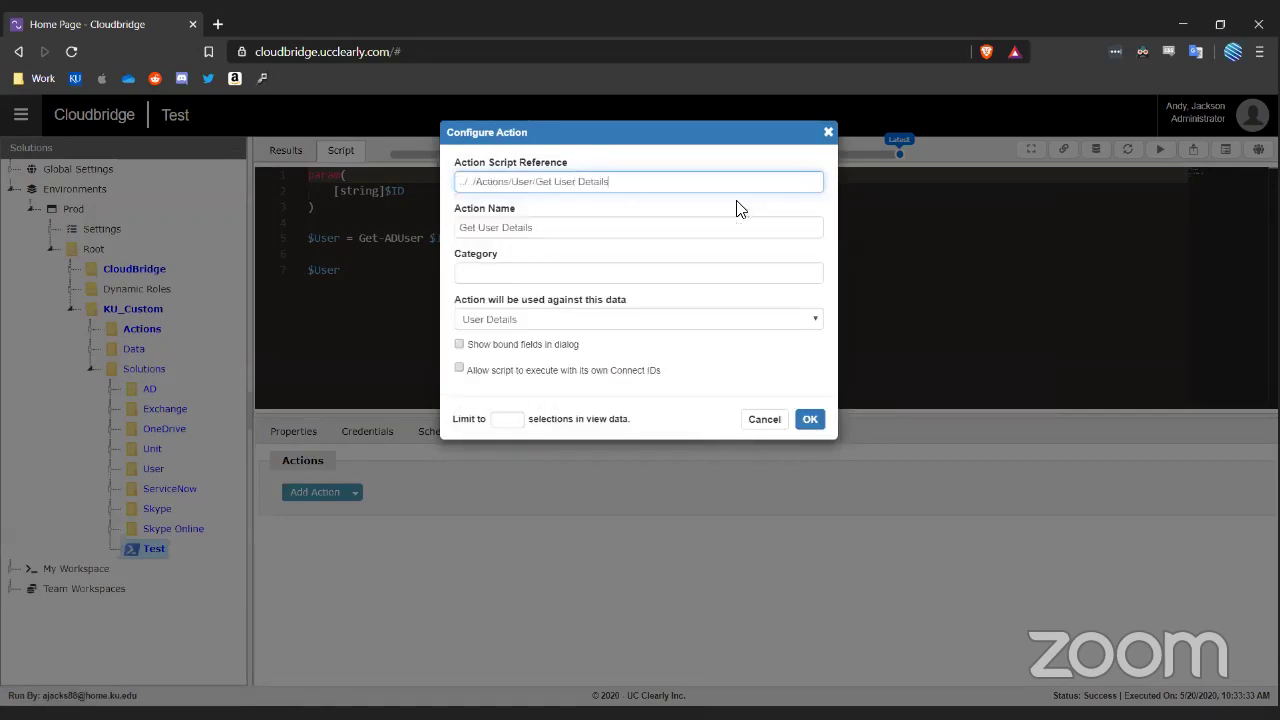
Step: Configure the action to show bound fields, allow its own Connect IDs, and map $KUOnlineID to the Name column as read-only
left_click(459, 344)
left_click(459, 368)
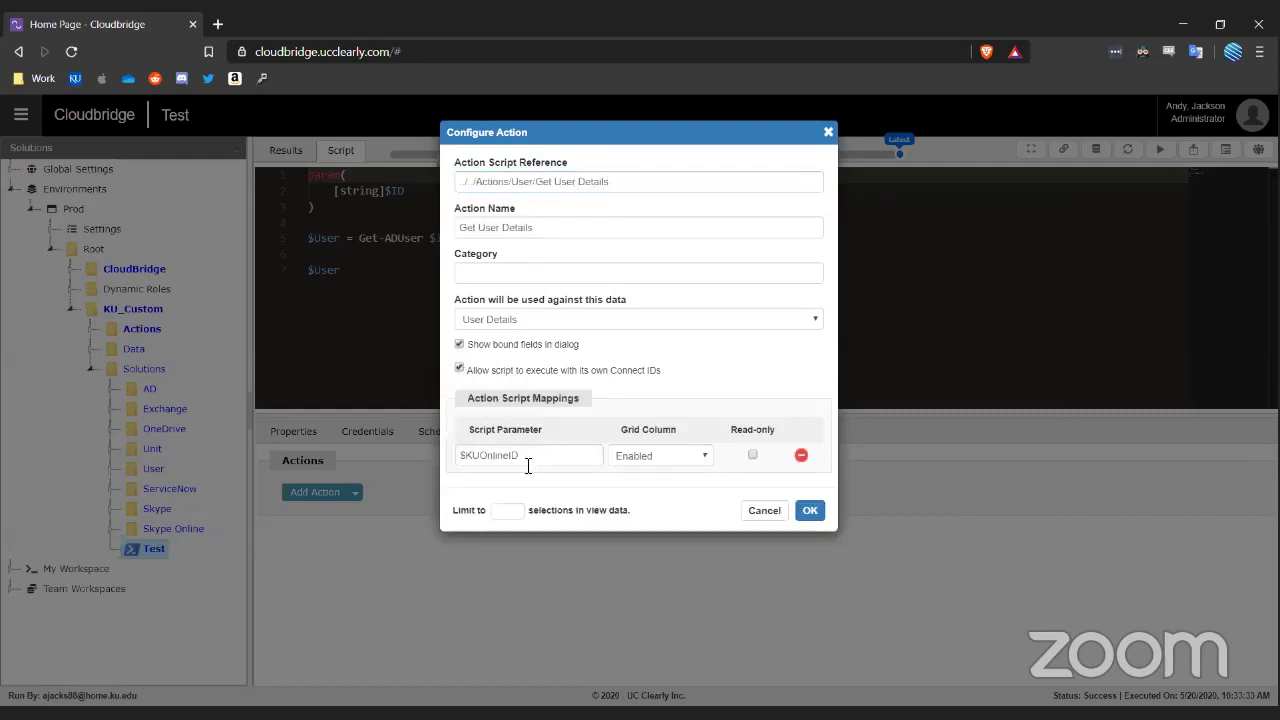
left_click(656, 455)
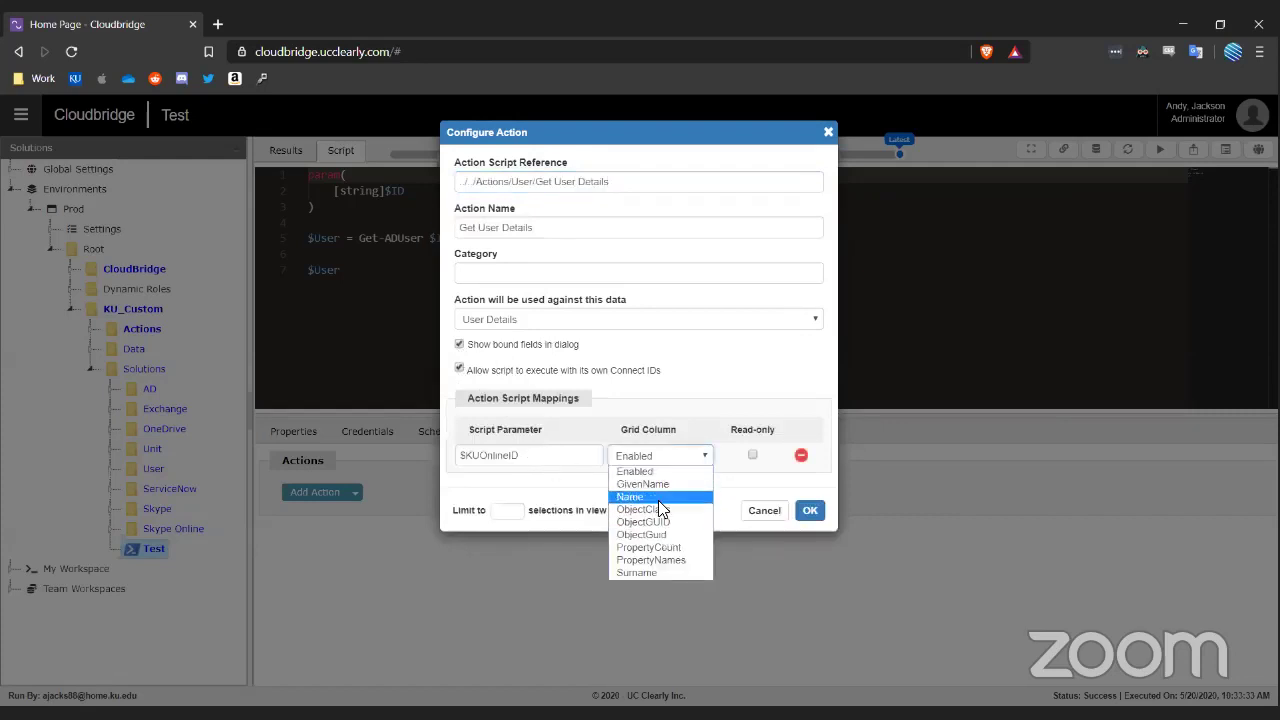
left_click(658, 499)
left_click(752, 456)
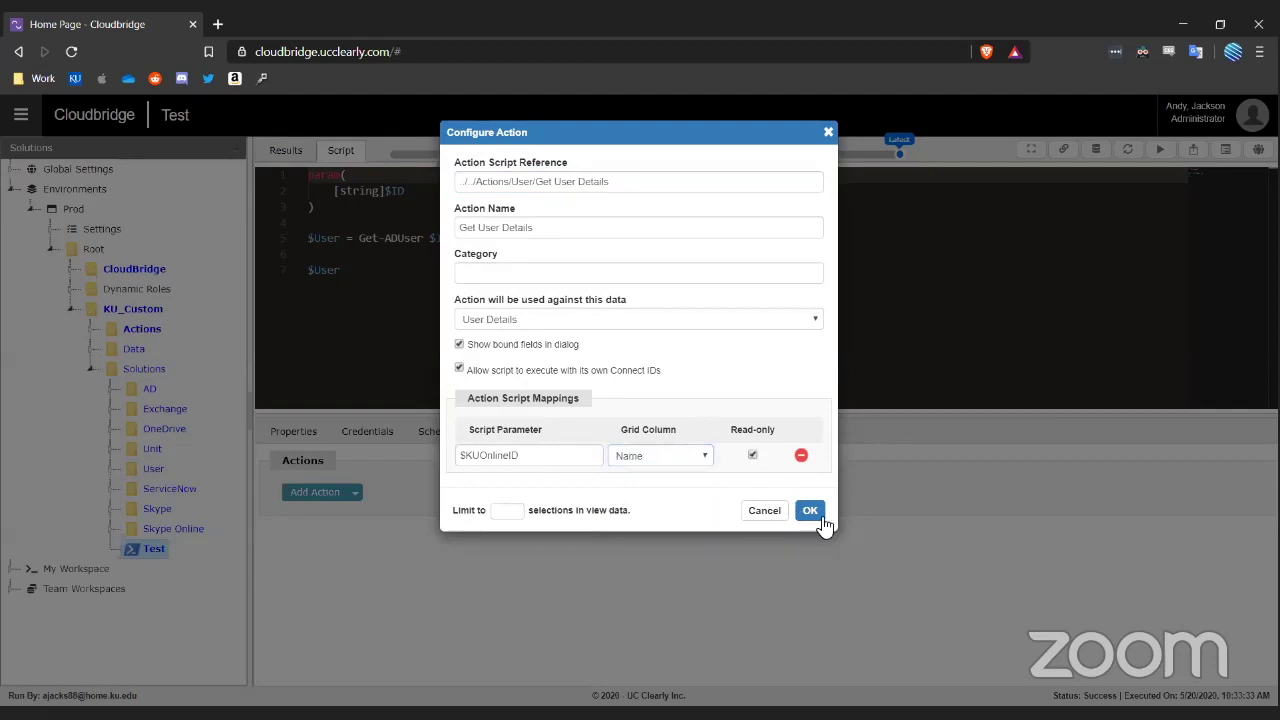
left_click(812, 512)
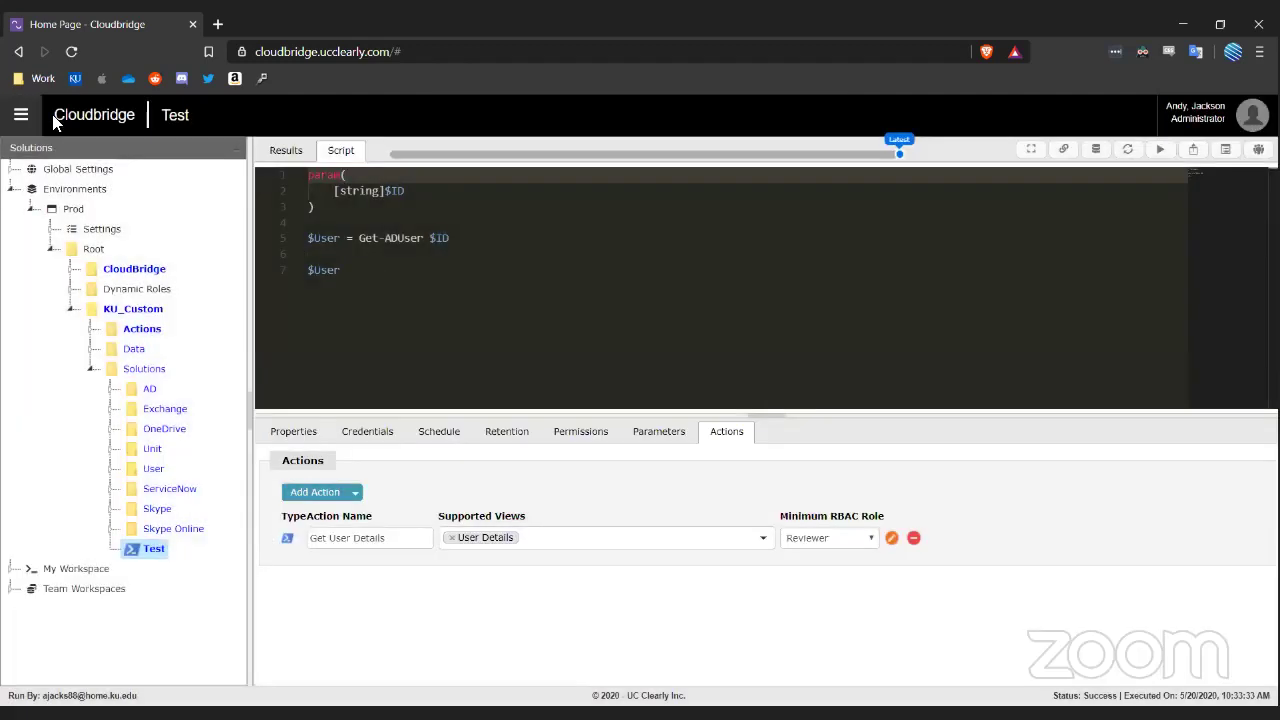
Step: Open the All Users portal and inspect the Identity actions available for a user row
left_click(20, 114)
left_click(62, 204)
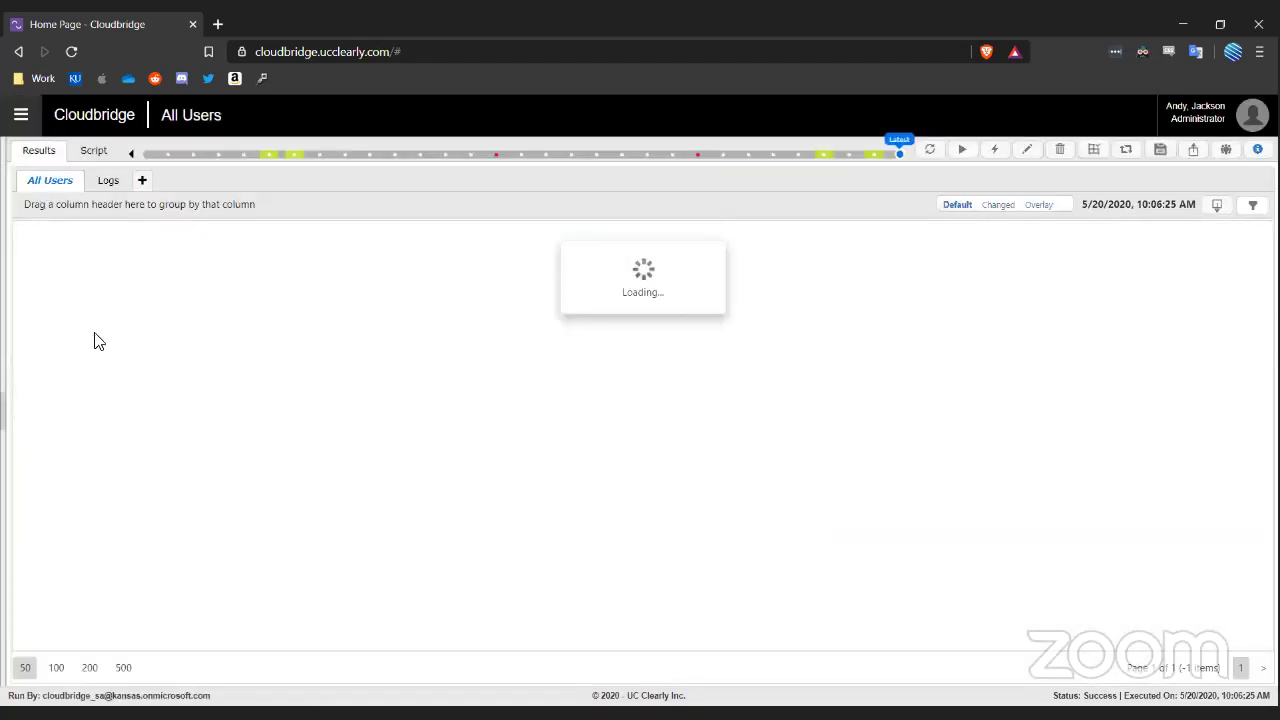
right_click(62, 310)
mouse_move(100, 321)
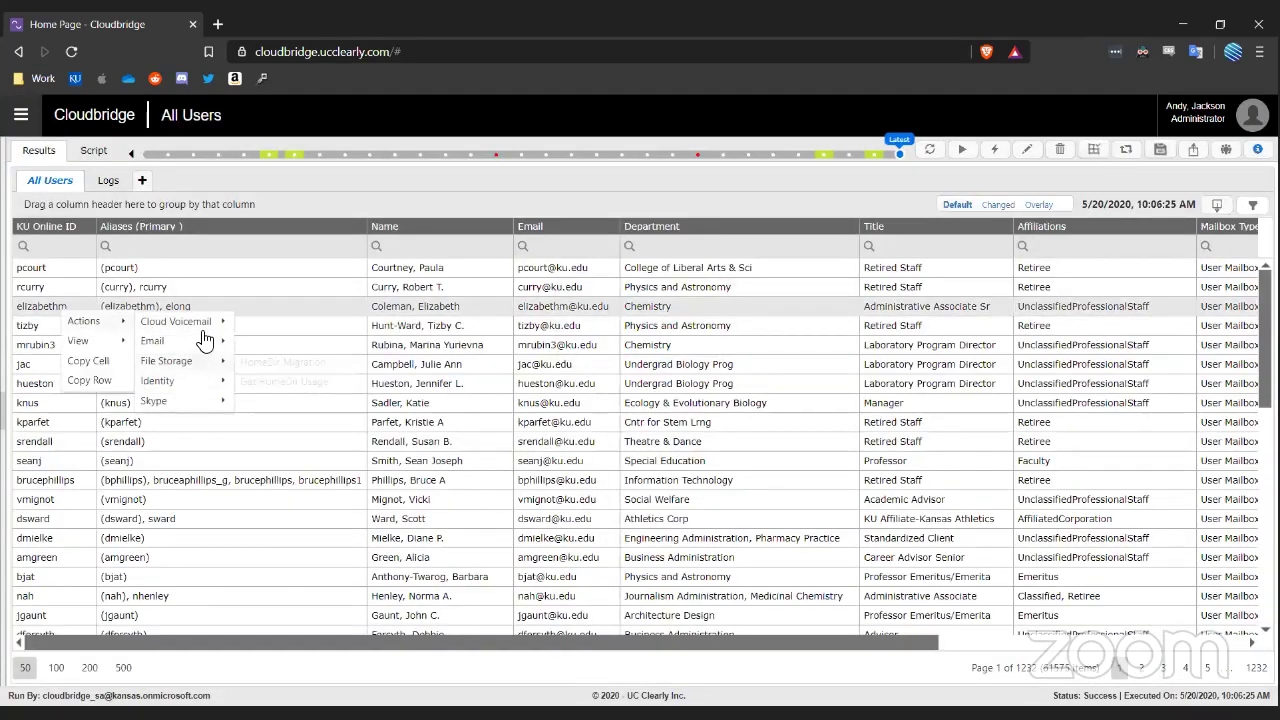
mouse_move(218, 381)
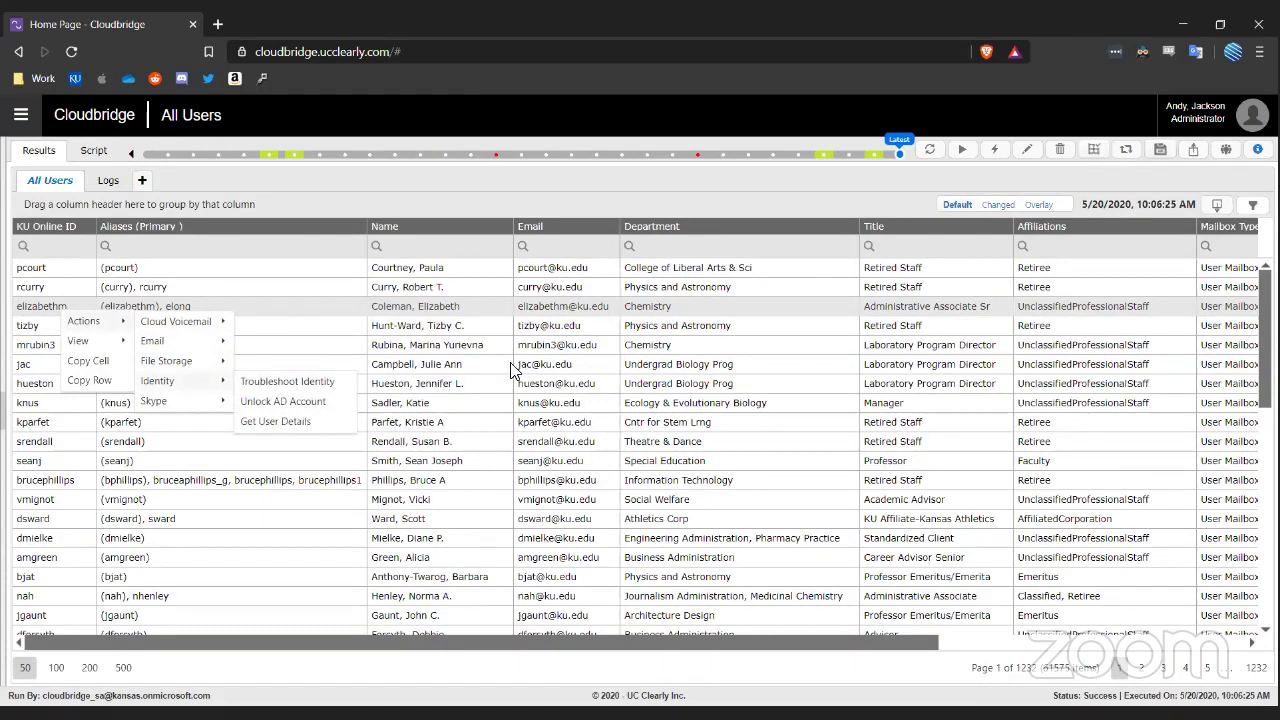
Step: Open the Migration Batch Control portal and inspect the actions available for batch 0524
left_click(20, 114)
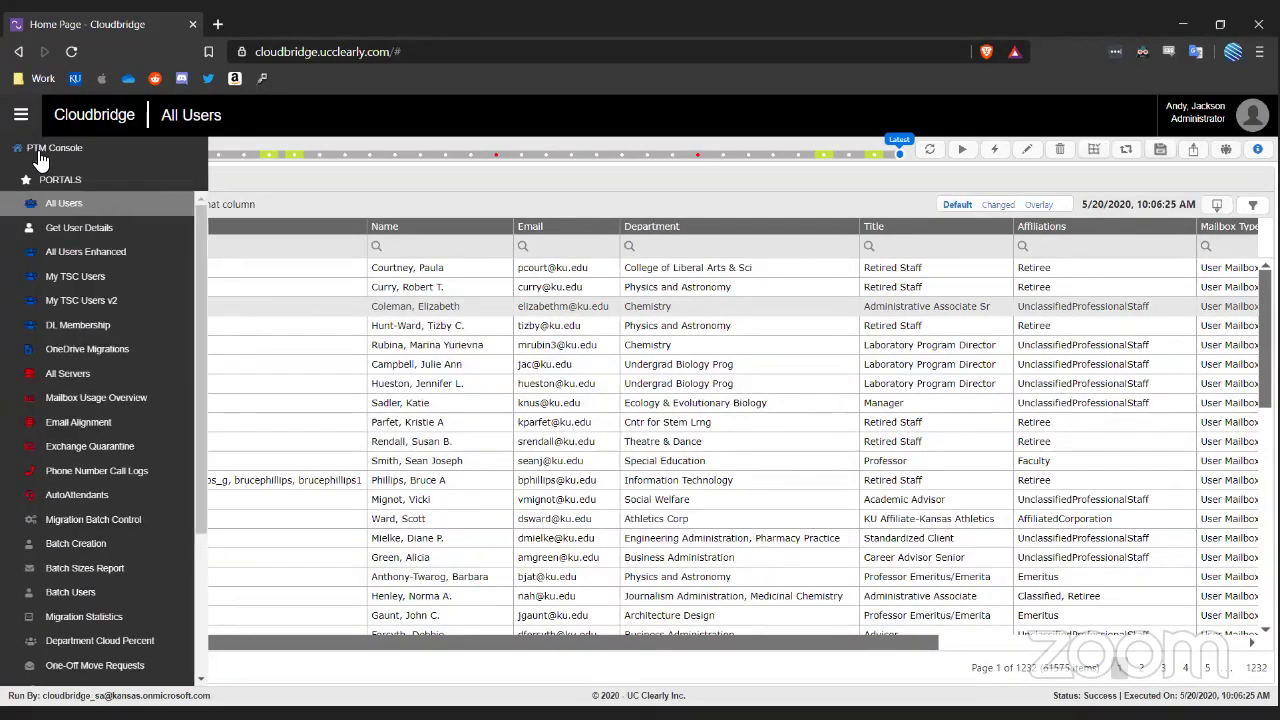
left_click(39, 156)
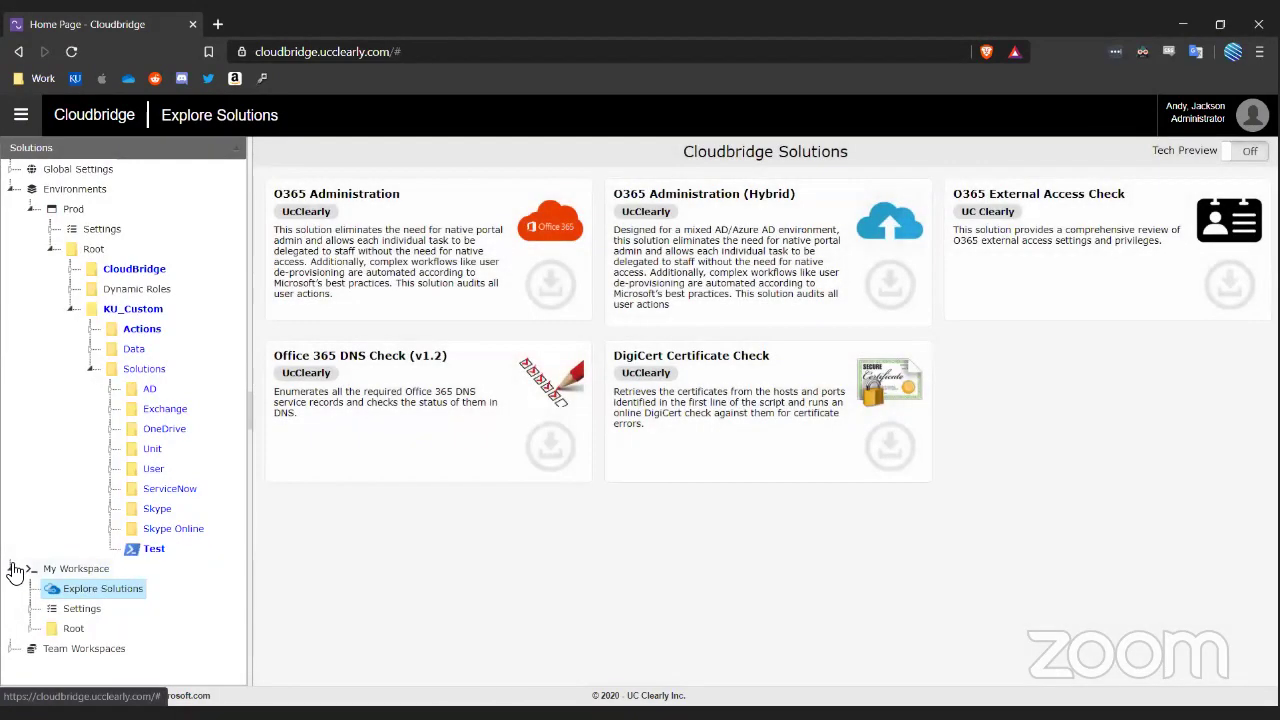
left_click(14, 569)
left_click(20, 114)
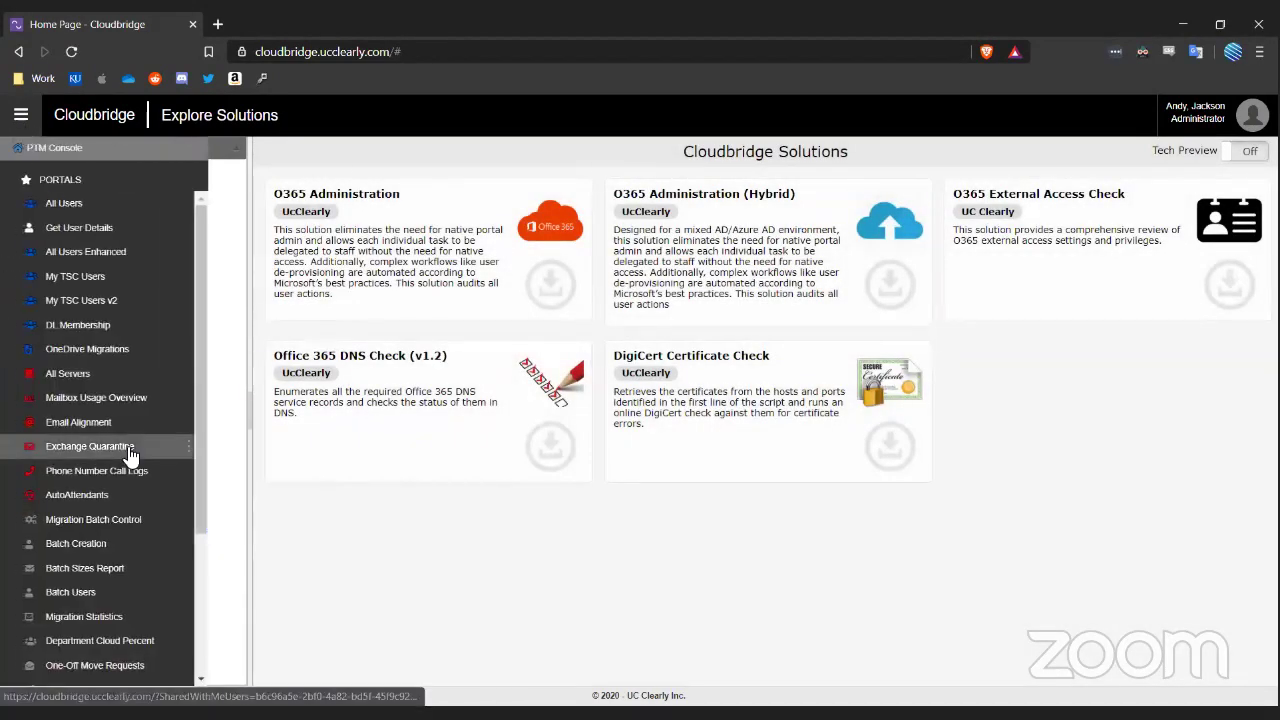
scroll(130, 455, "down", 3)
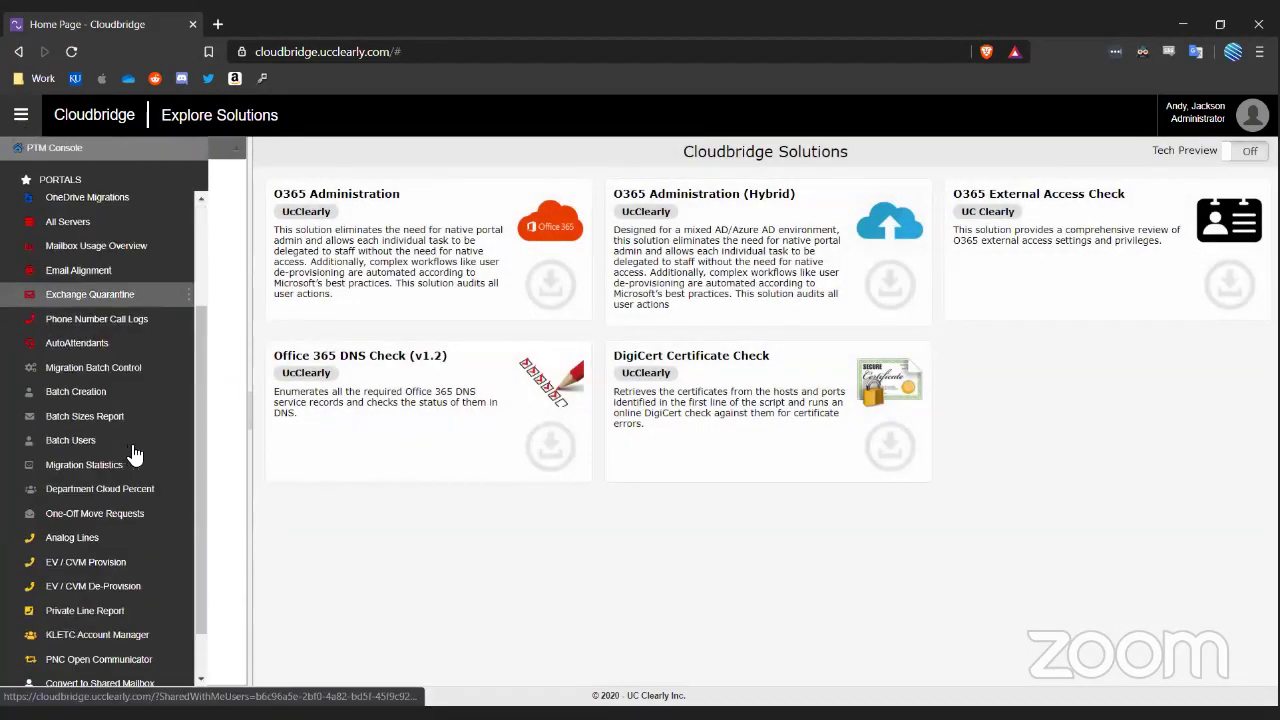
left_click(85, 353)
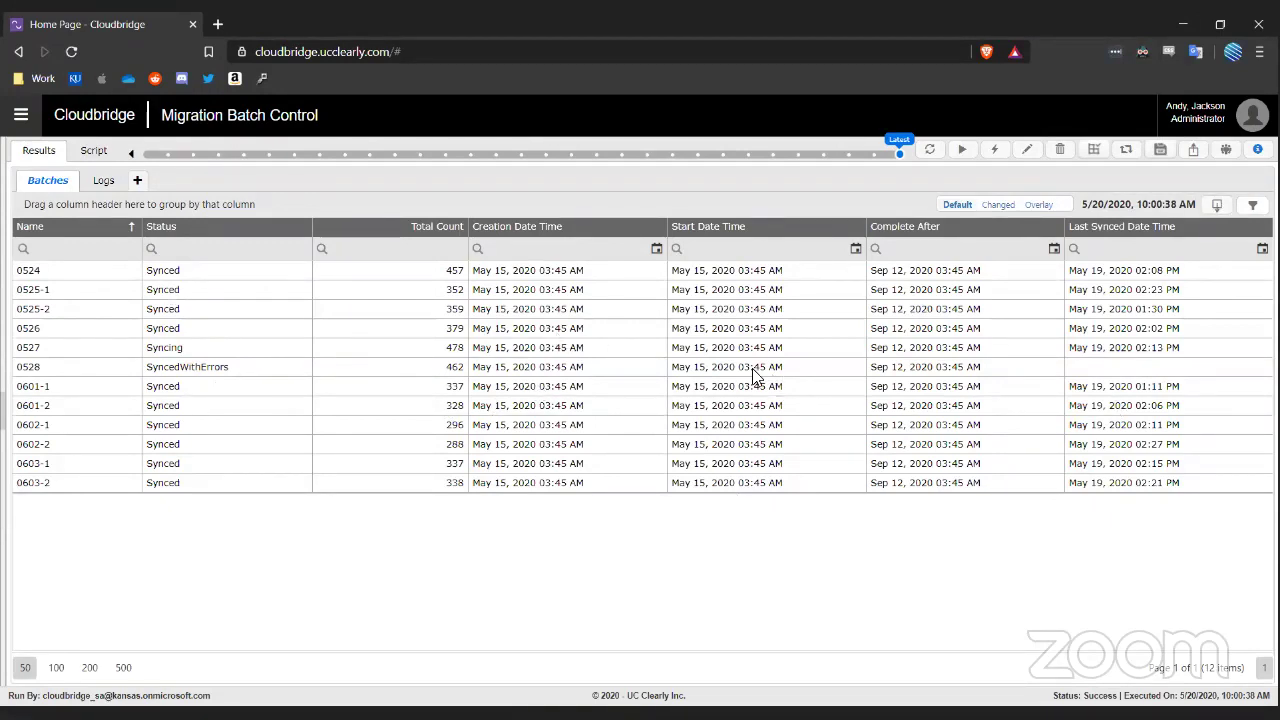
right_click(41, 276)
mouse_move(60, 288)
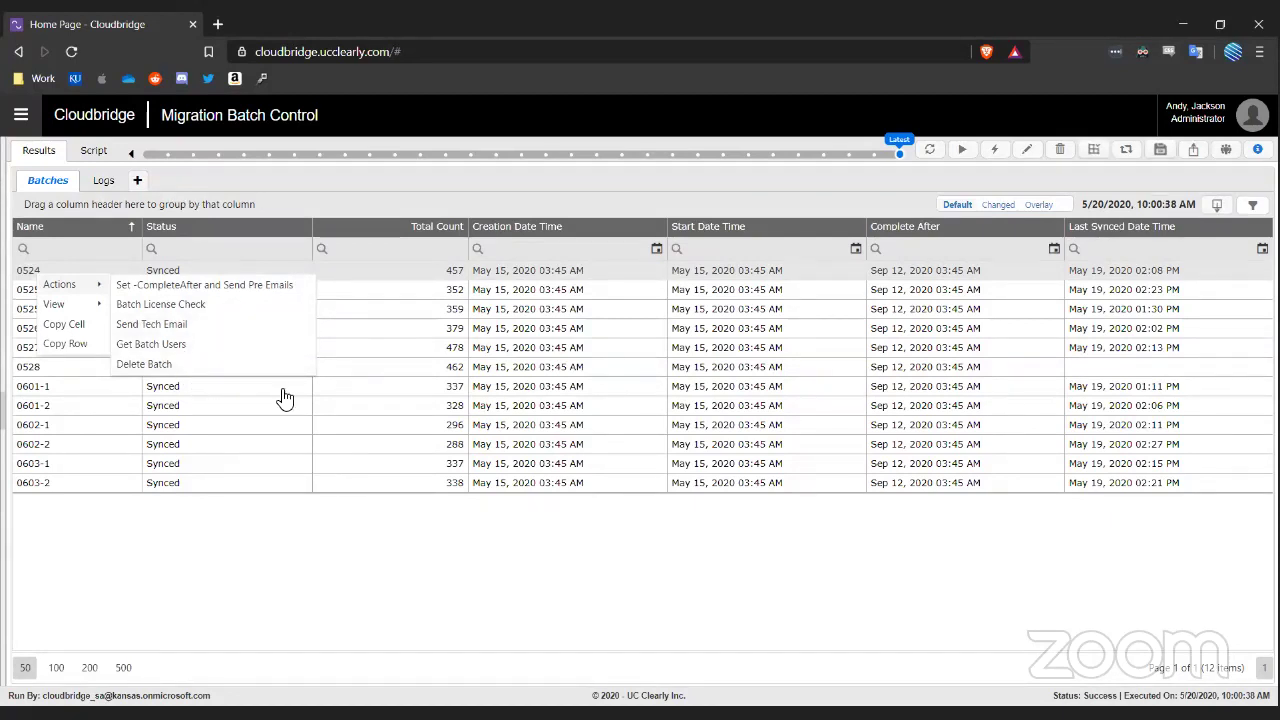
Step: Open the Migration Statistics portal and examine its per-account migration data in the Accounts view
left_click(24, 120)
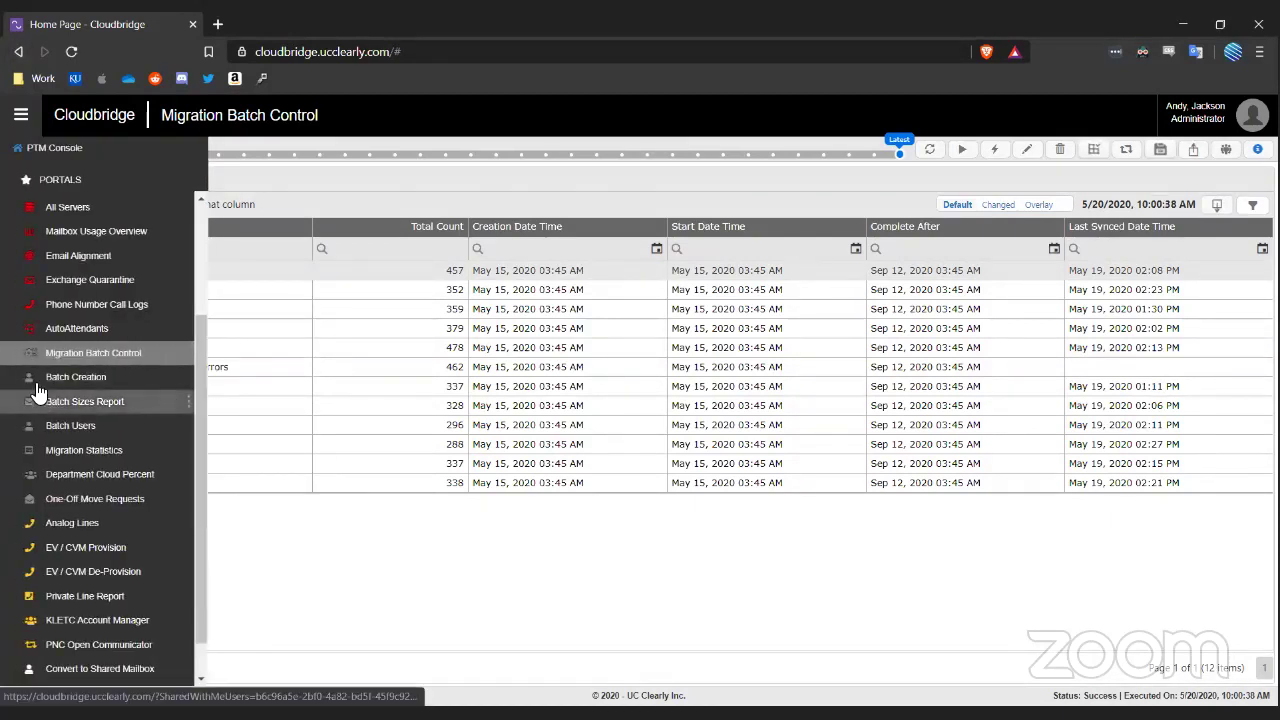
left_click(78, 450)
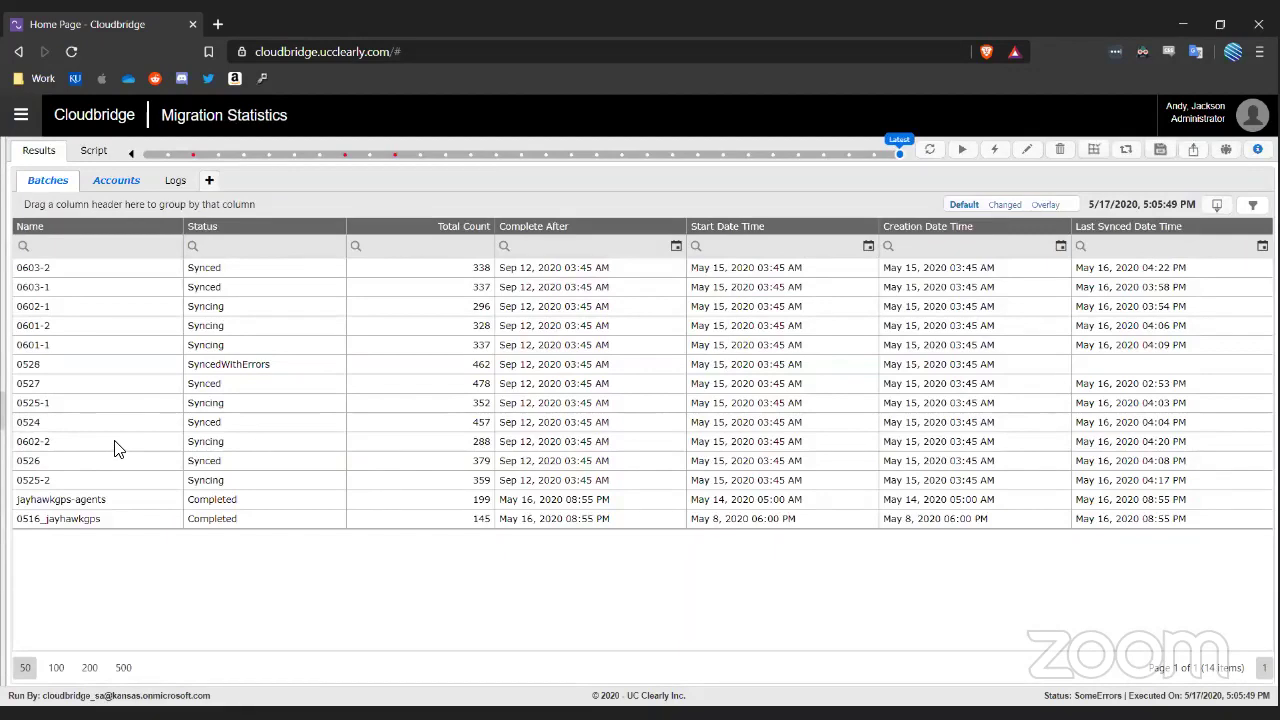
left_click(114, 184)
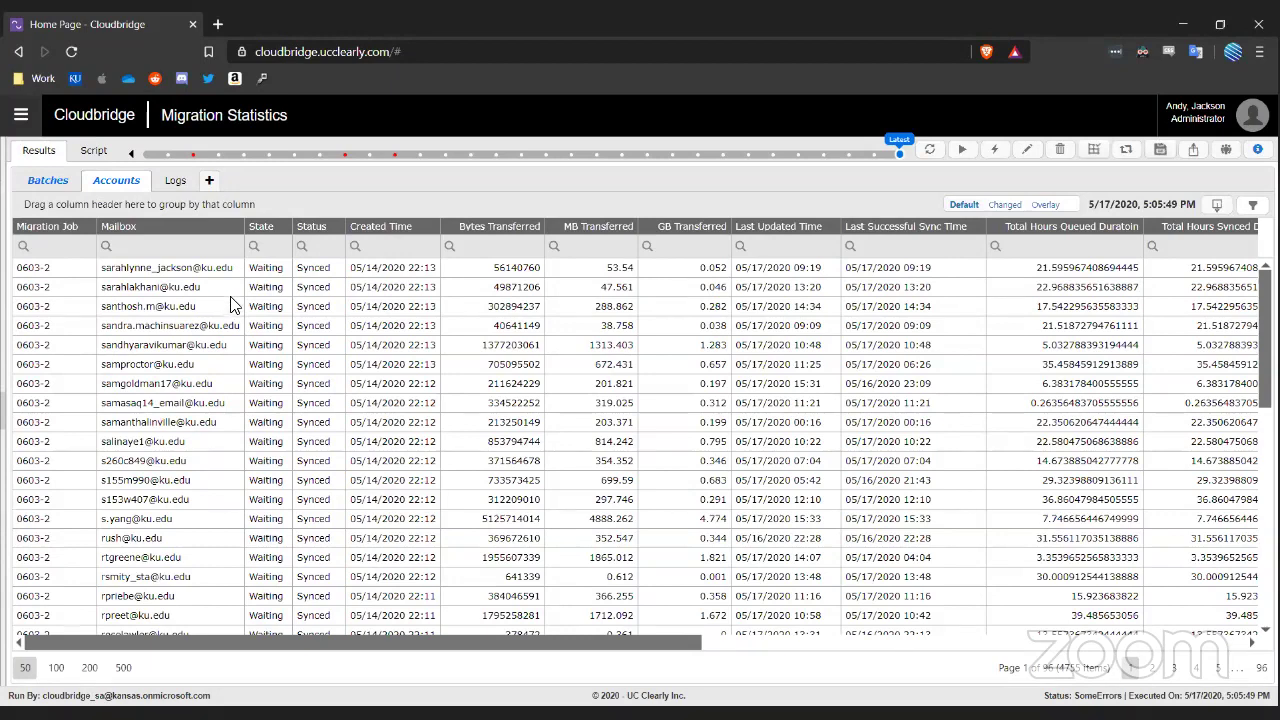
Step: Reopen the Migration Batch Control portal and check the actions available for a batch in the Batches view
left_click(22, 116)
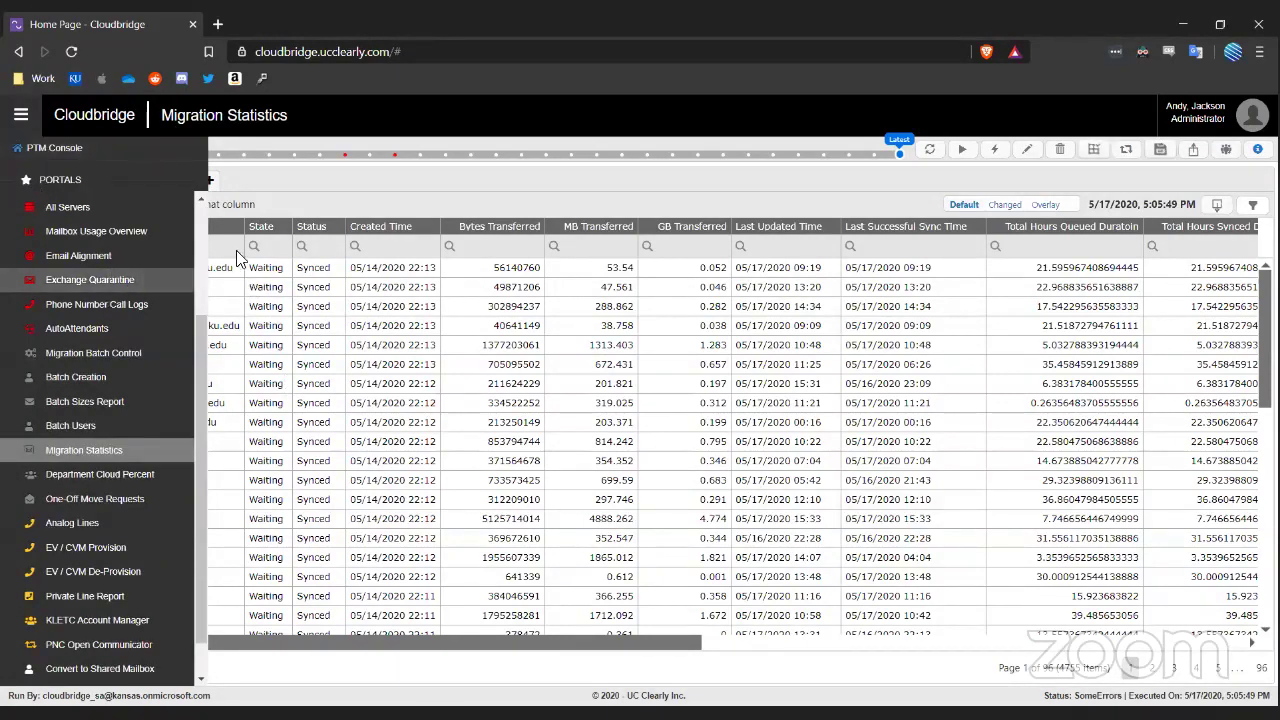
left_click(78, 353)
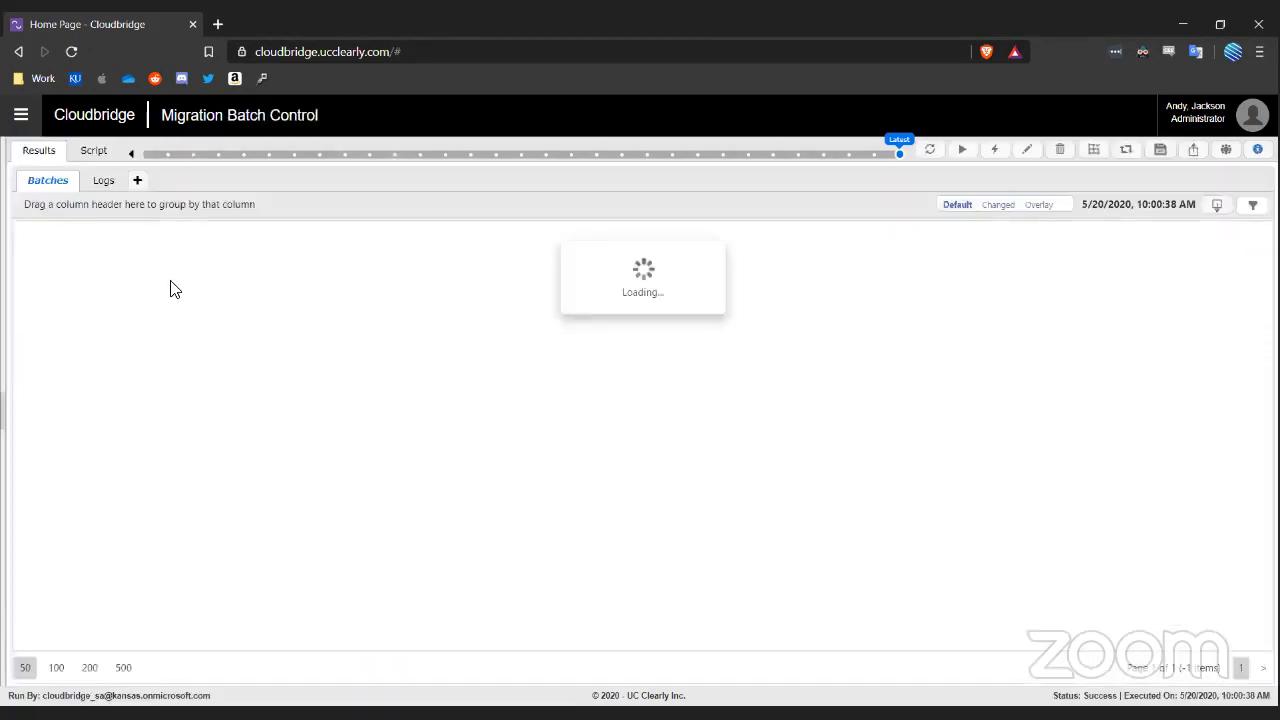
right_click(172, 288)
mouse_move(185, 286)
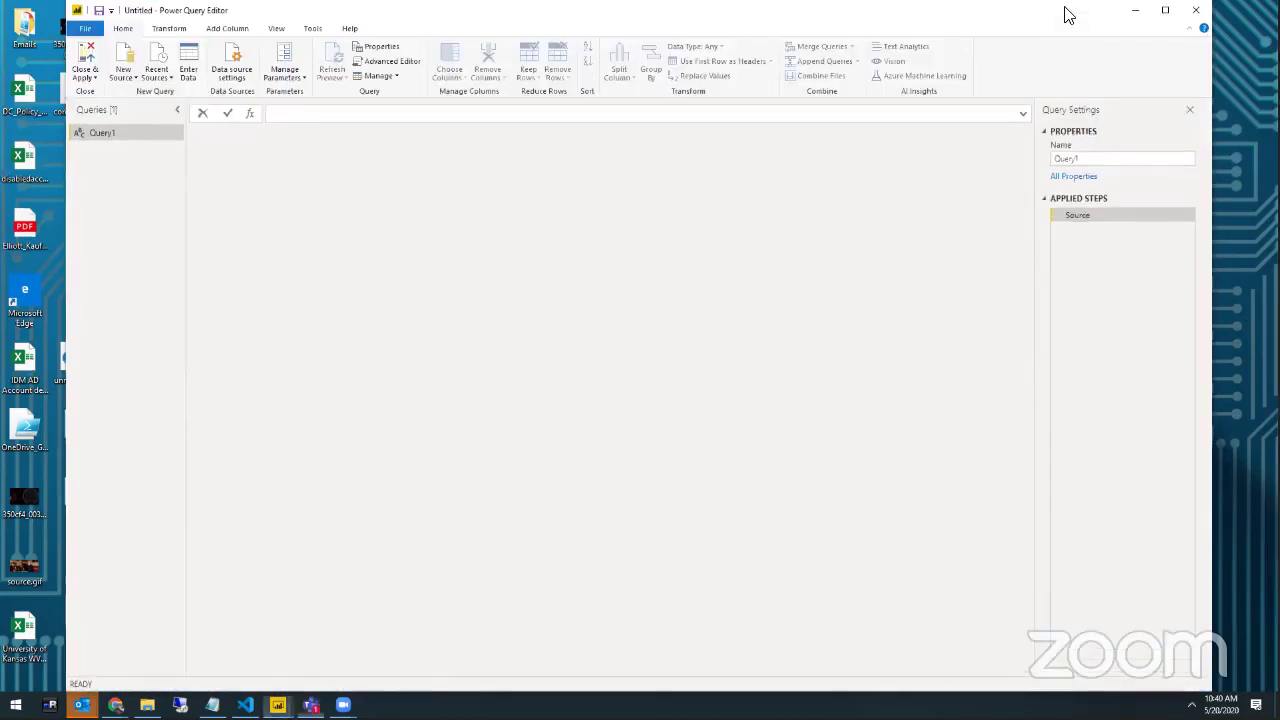
Step: Switch to the untitled report in Power BI Desktop and apply the pending query changes
key("super+d")
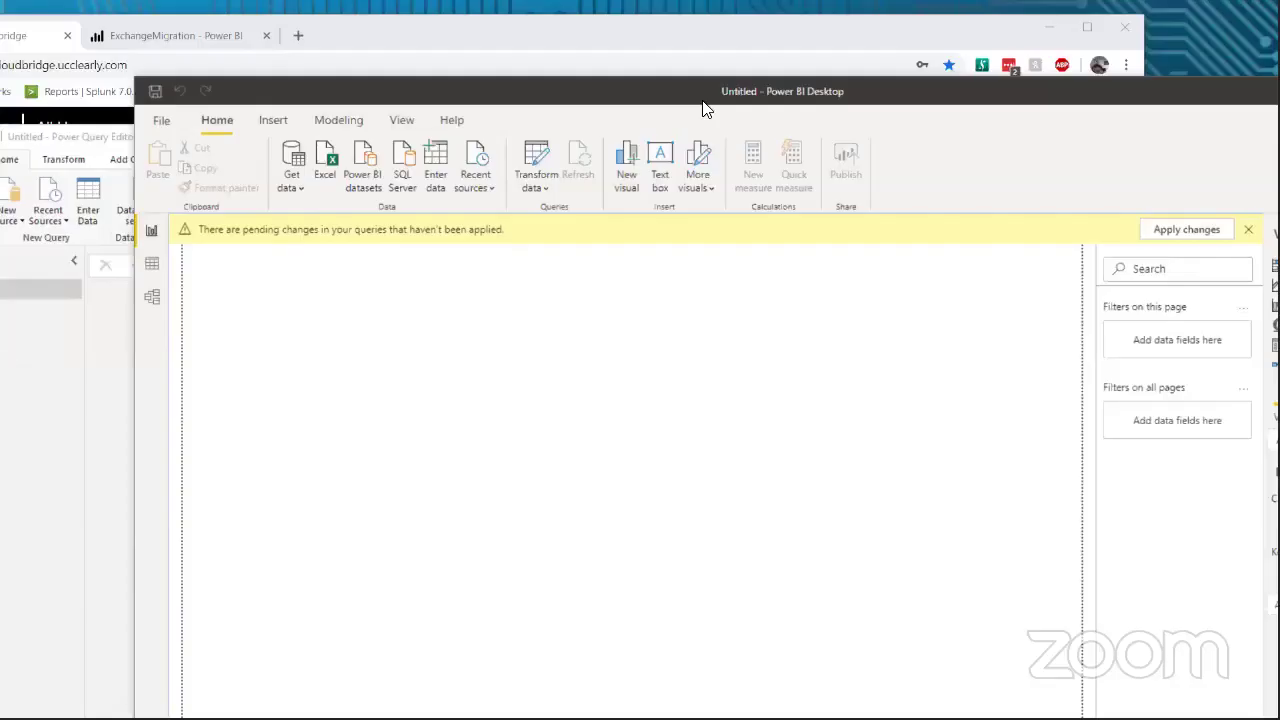
double_click(700, 98)
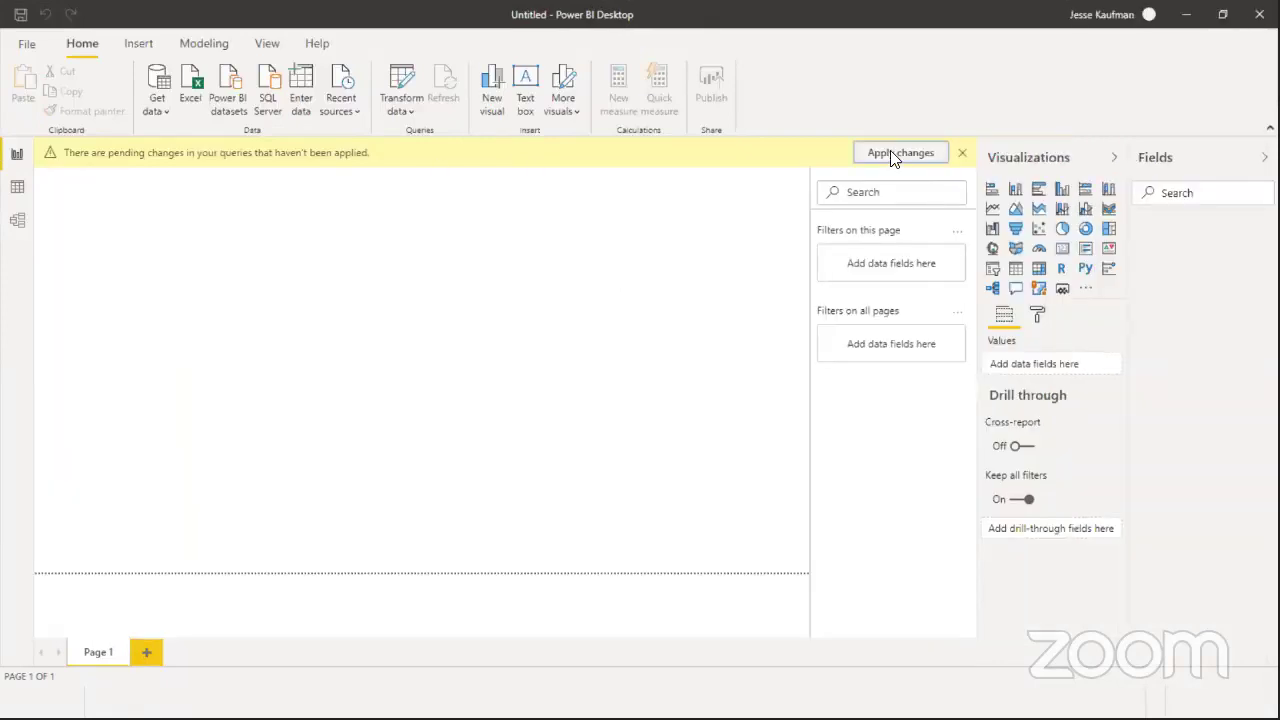
left_click(931, 150)
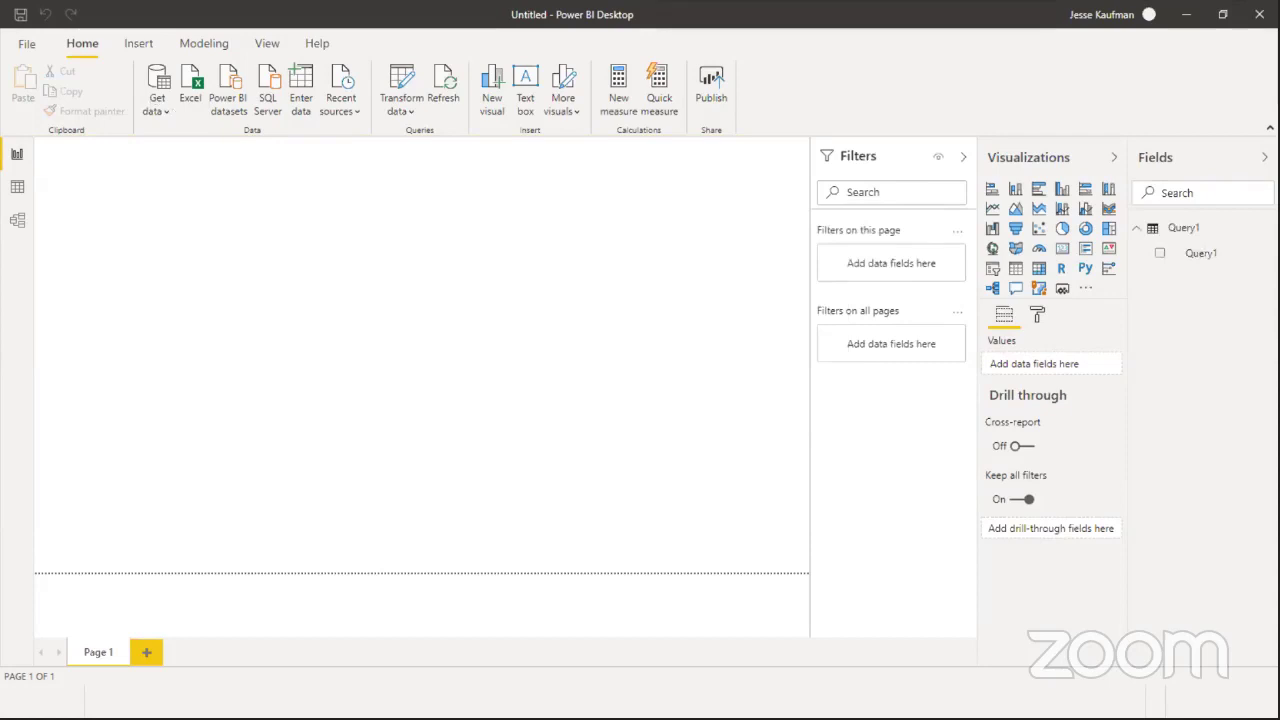
left_click(156, 108)
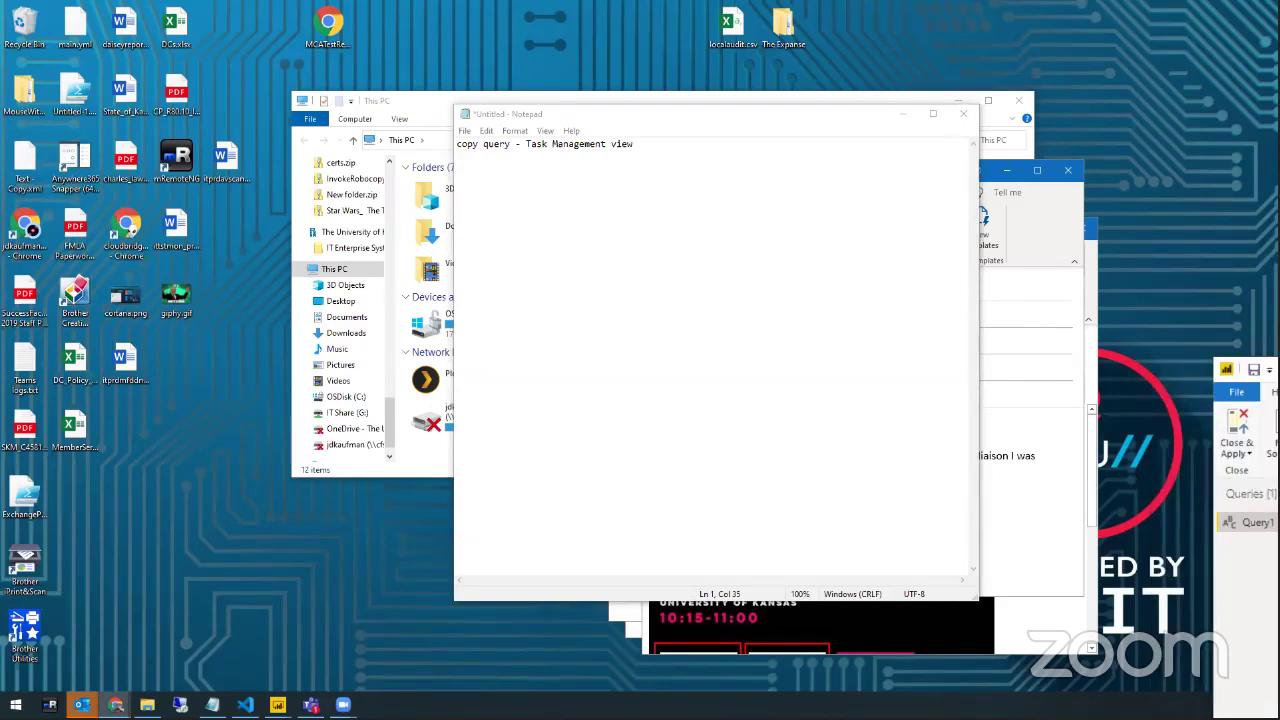
Step: Switch to the ExchangeMigration report in the Power BI service and review its pages from General Summary through Migration Size Summary
key("alt+Tab")
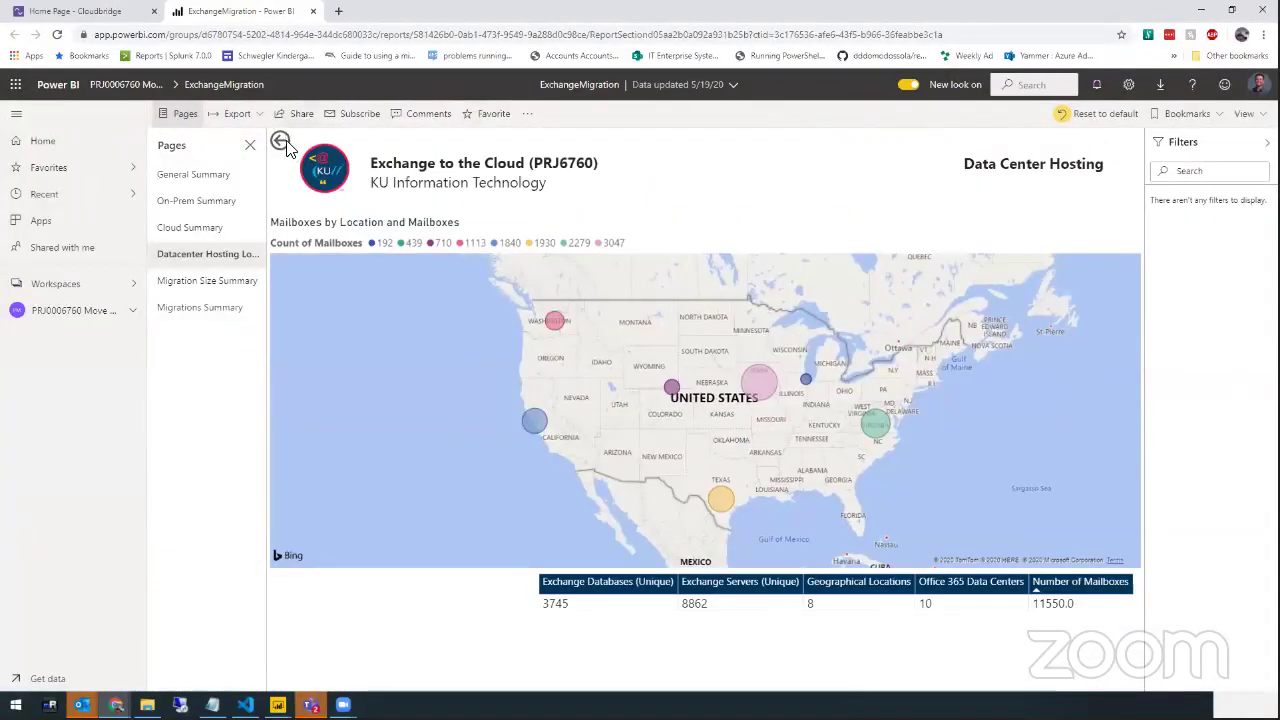
left_click(228, 178)
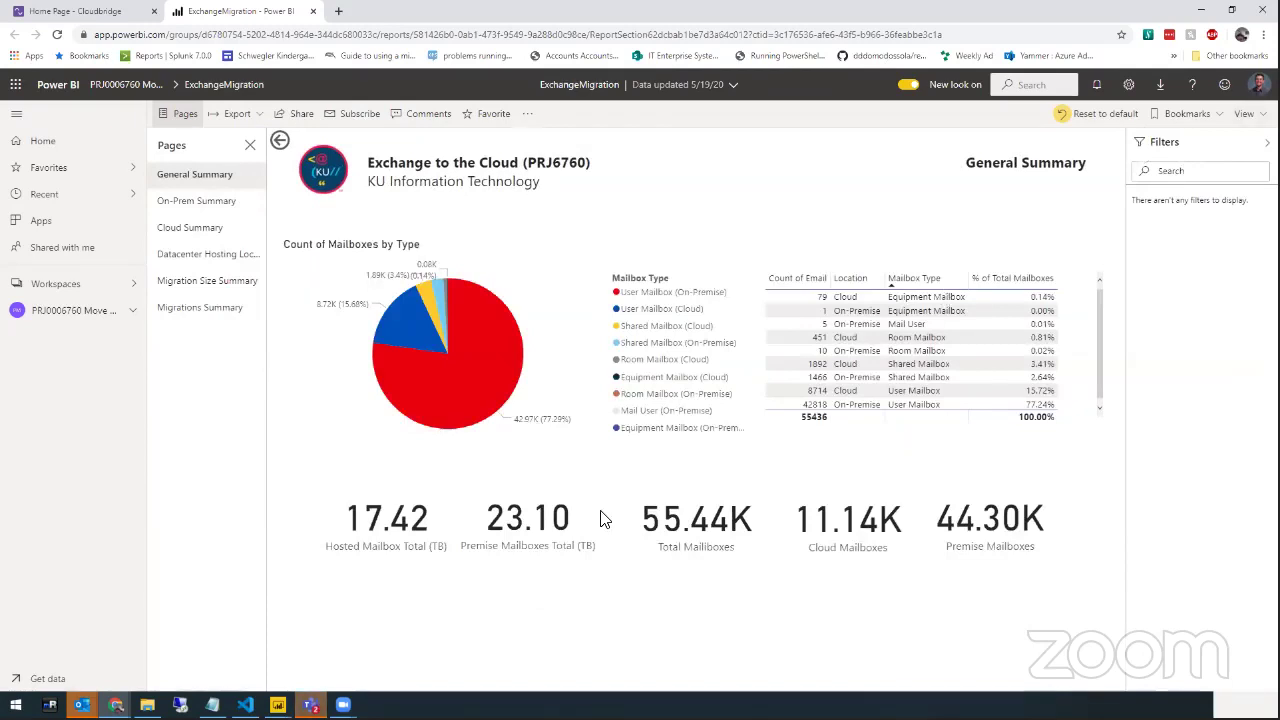
left_click(196, 206)
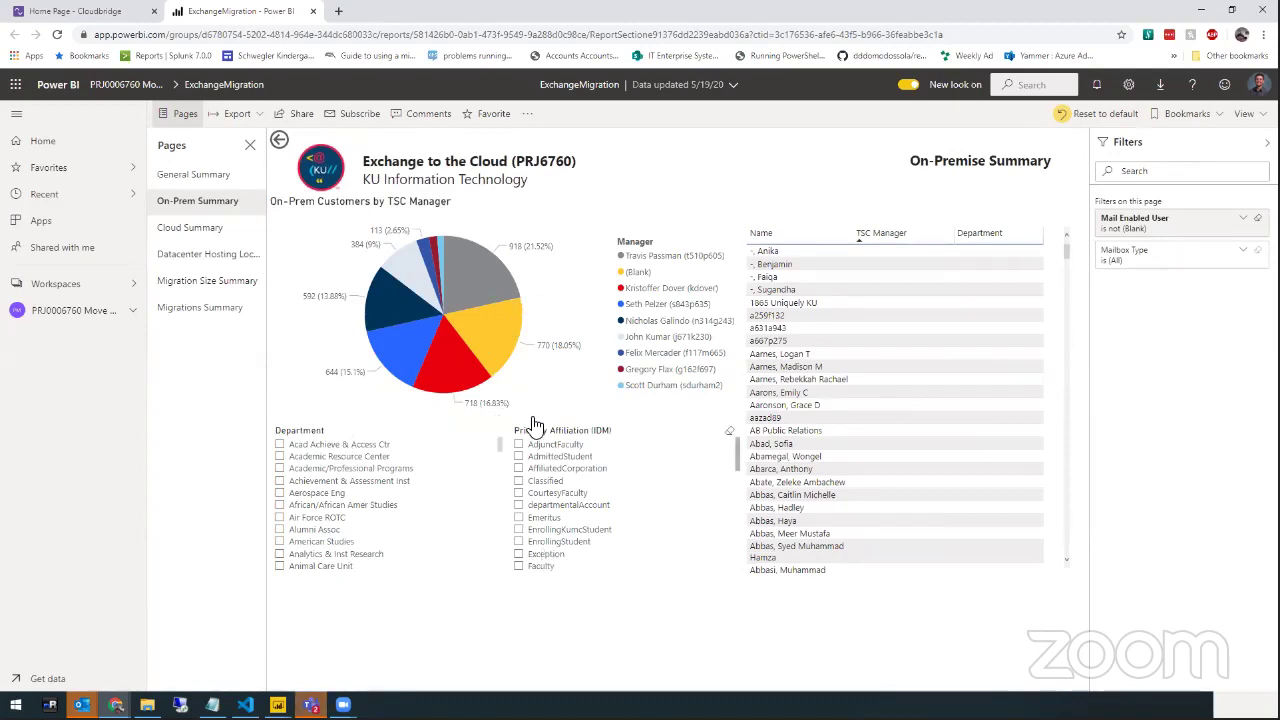
left_click(223, 229)
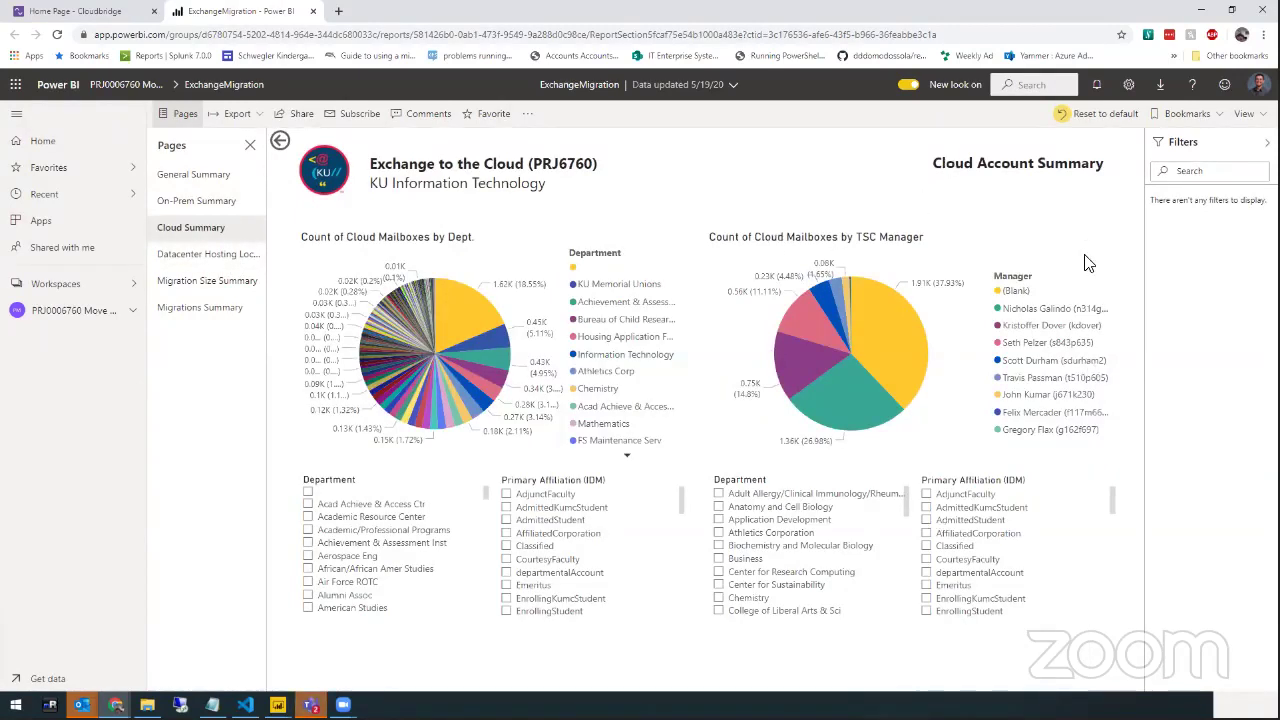
left_click(165, 256)
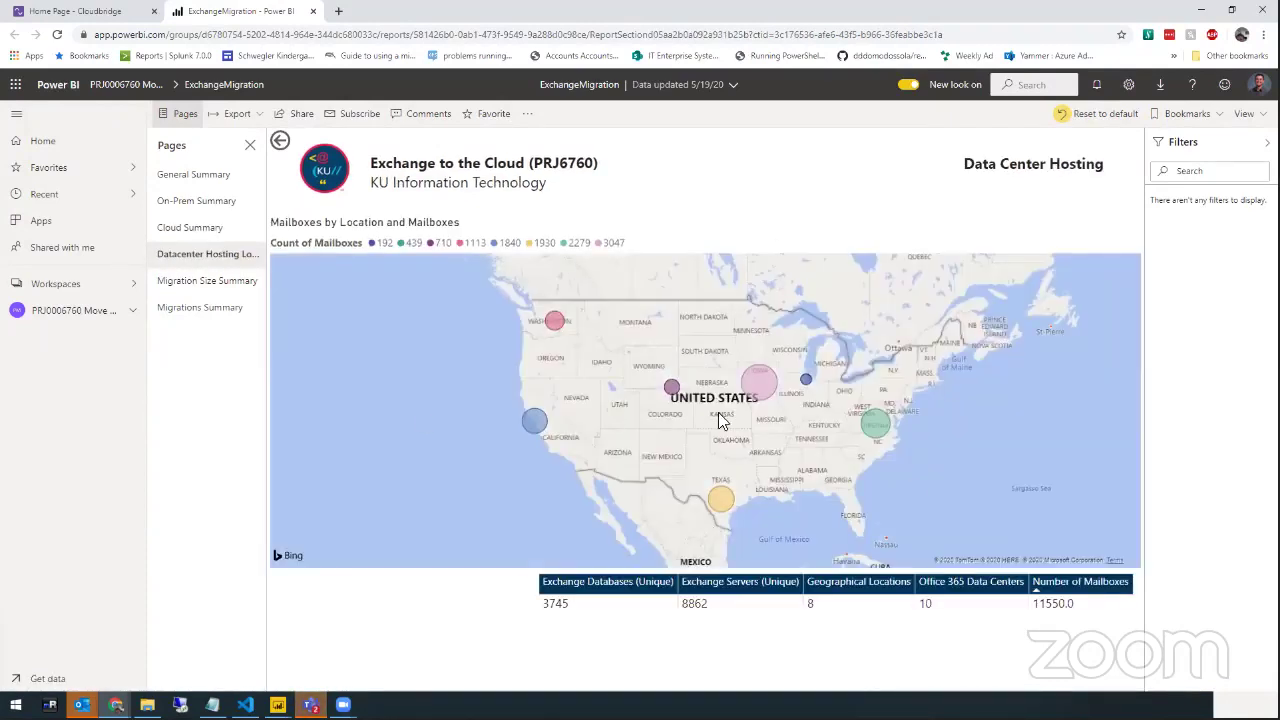
left_click(186, 280)
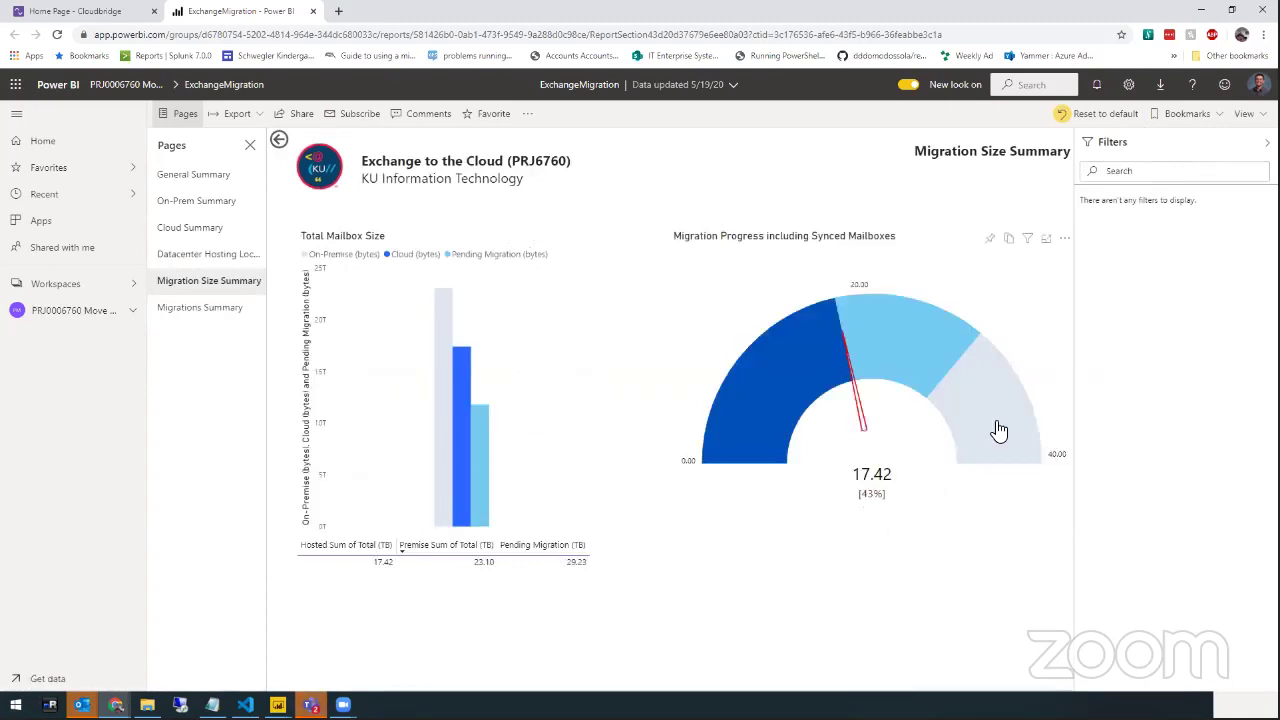
Step: Open the report's Migrations Summary page and look through the whole Migration Jobs table
left_click(222, 312)
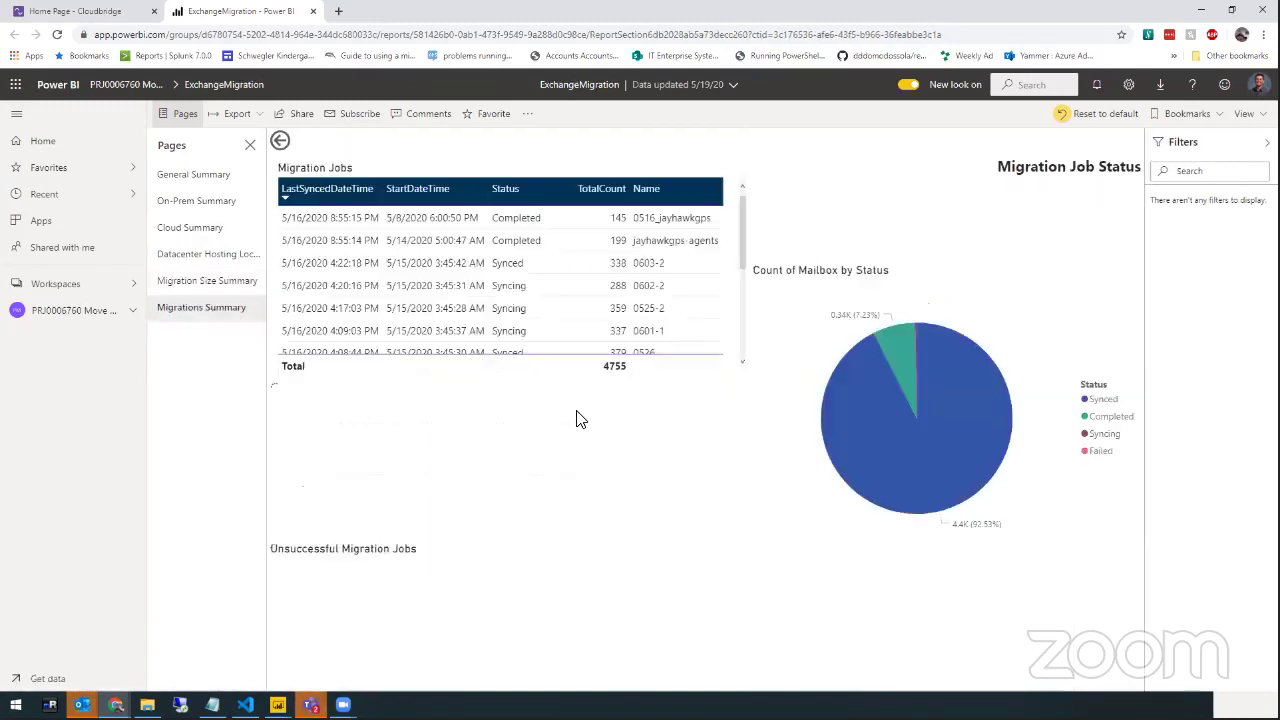
scroll(734, 212, "down", 5)
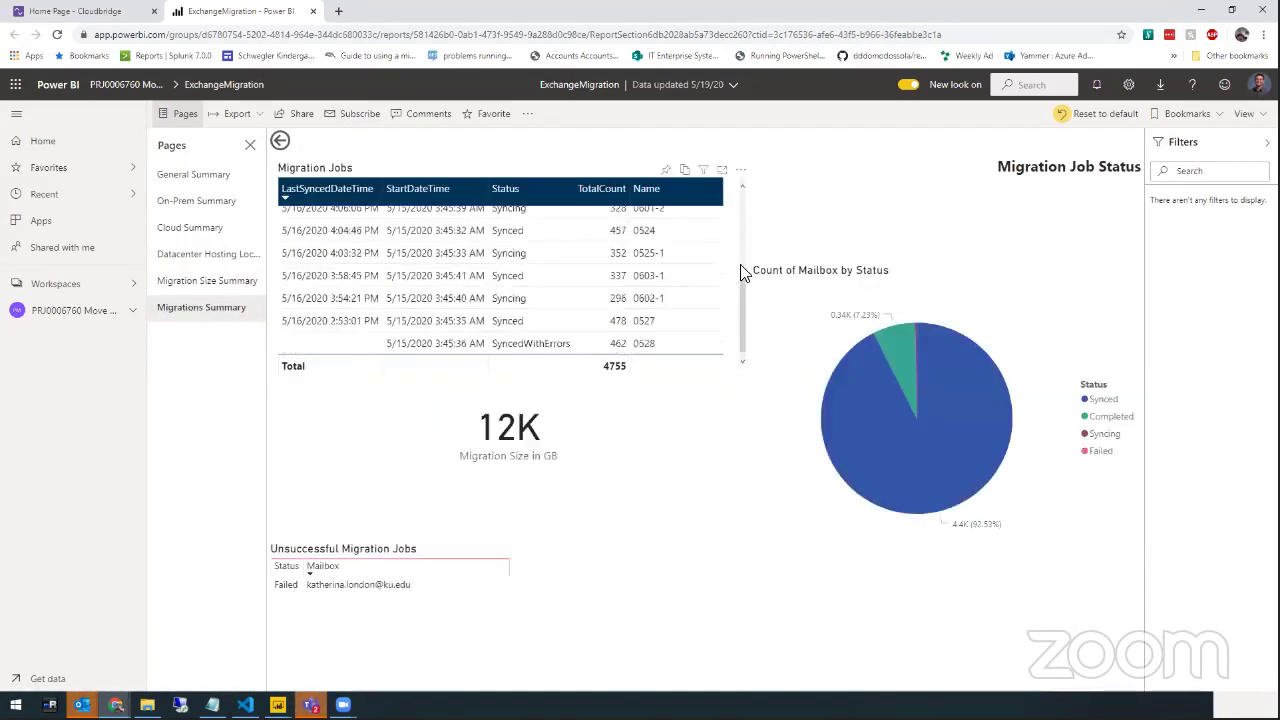
scroll(745, 290, "up", 5)
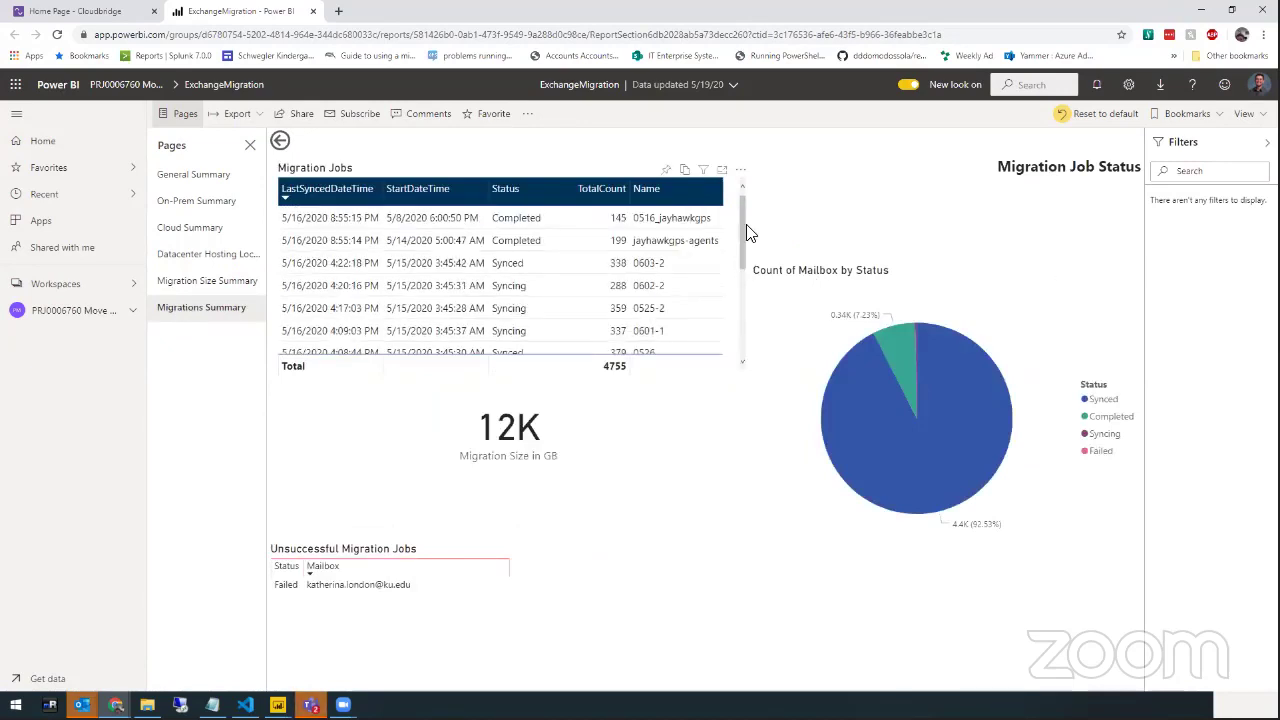